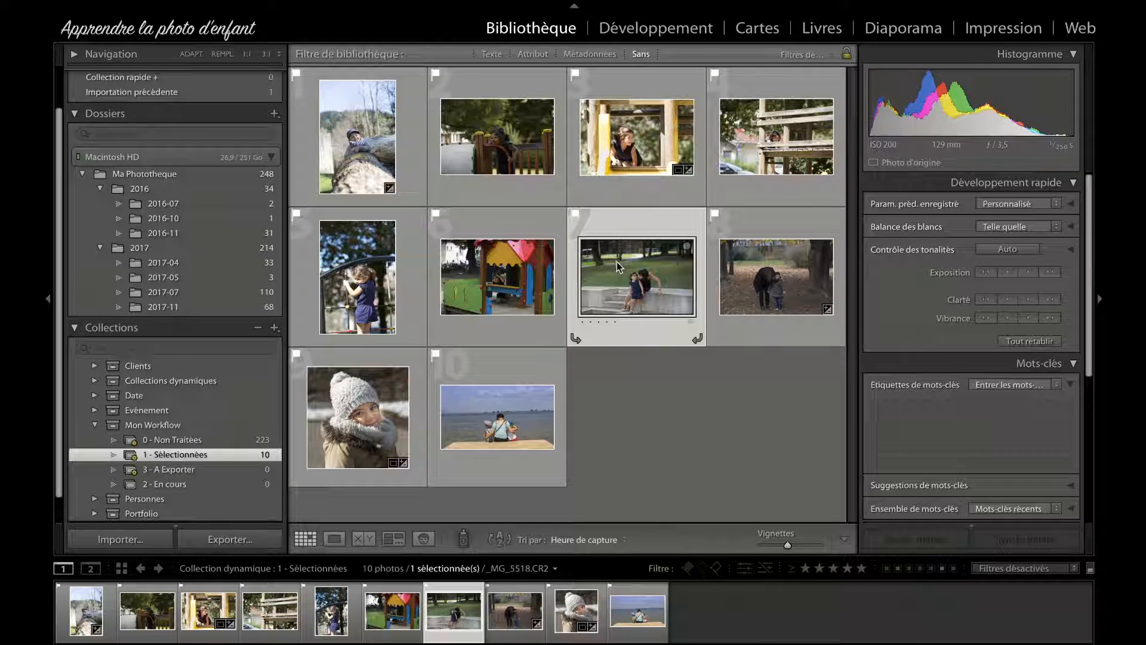
pyautogui.moveTo(618, 261)
pyautogui.moveTo(660, 277)
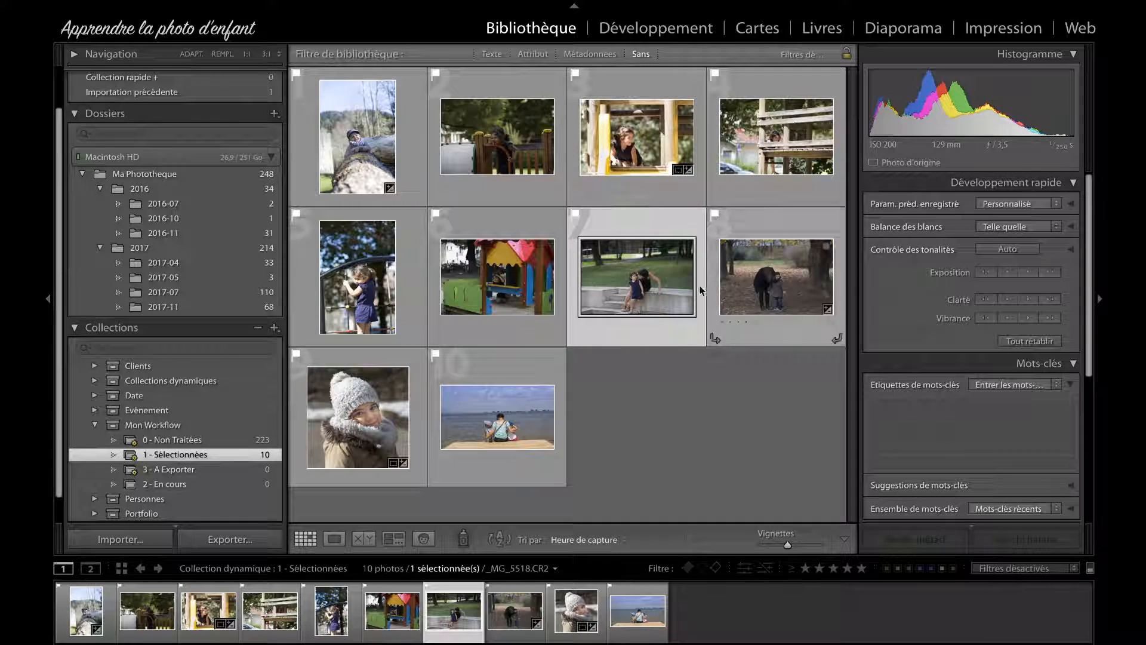
pyautogui.click(608, 241)
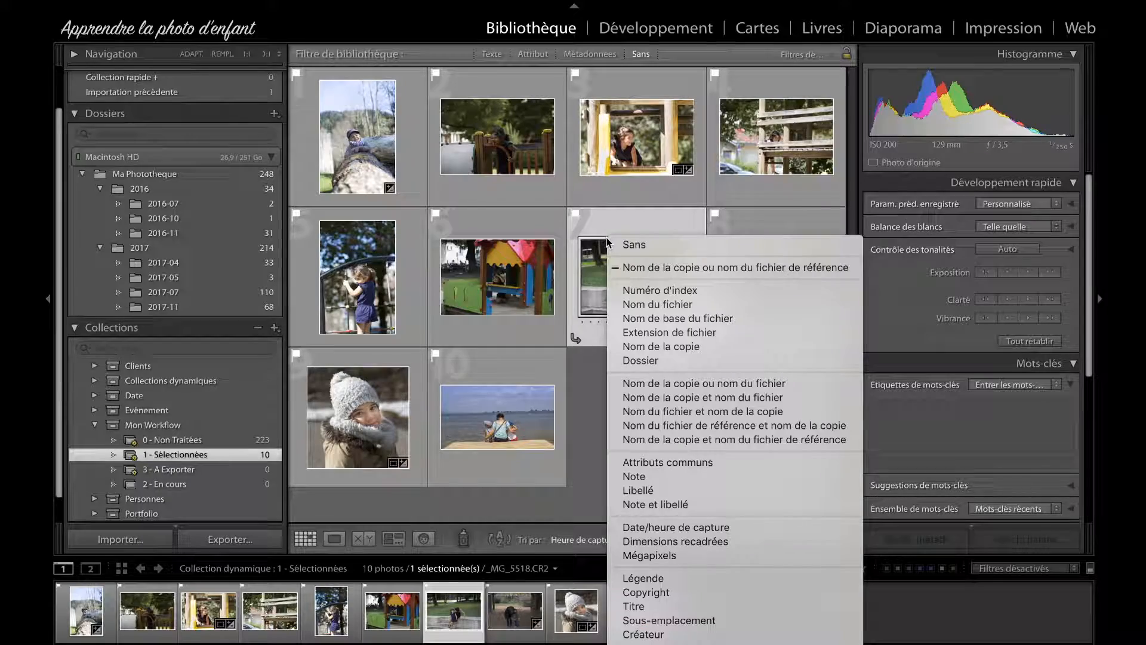
pyautogui.click(573, 394)
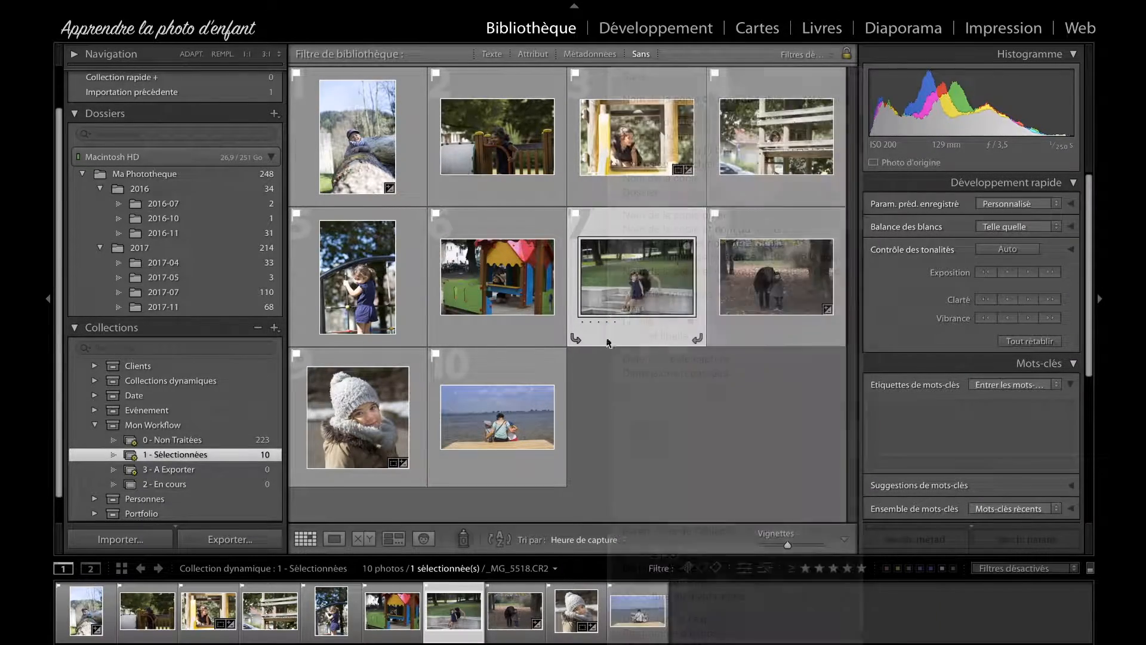
pyautogui.rightClick(636, 273)
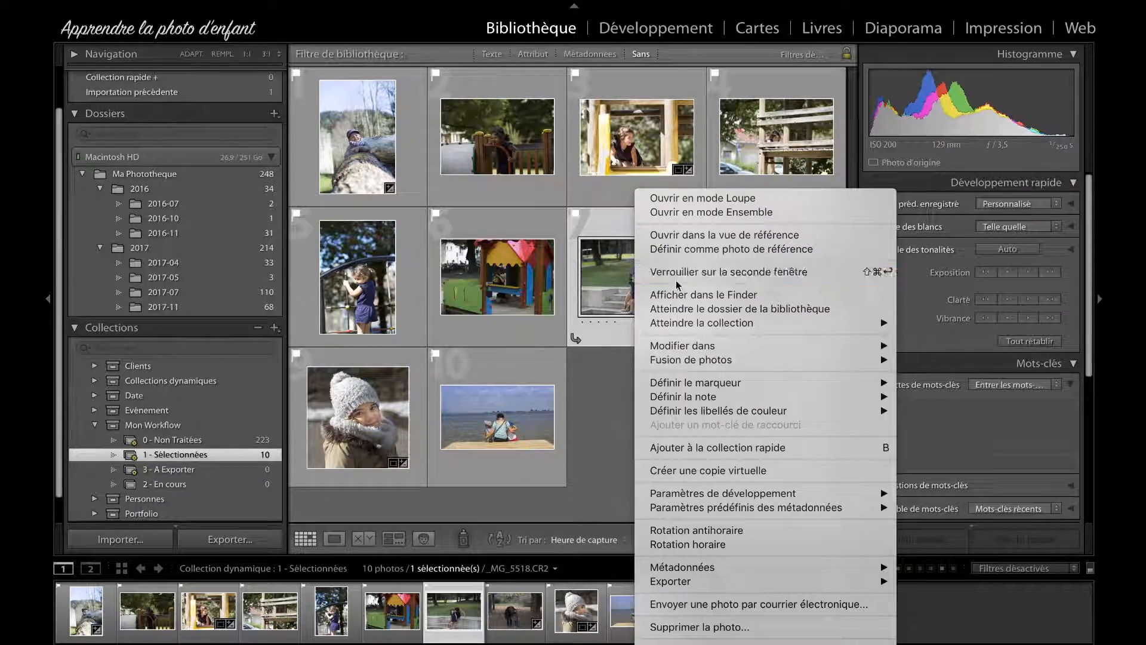
pyautogui.moveTo(675, 587)
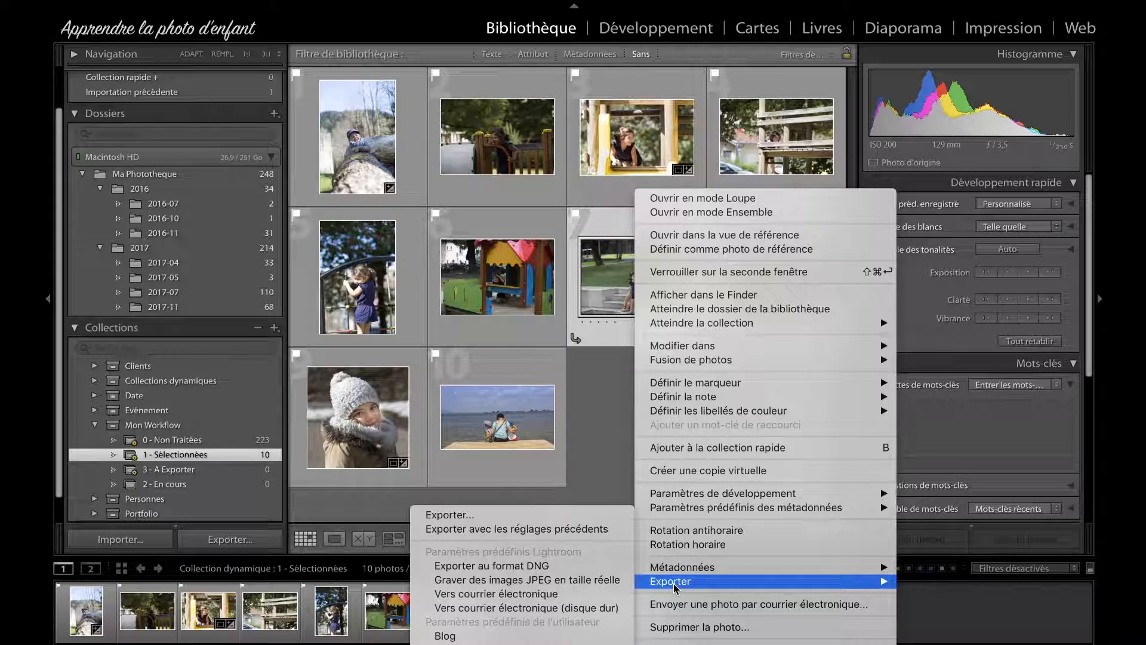
pyautogui.click(463, 519)
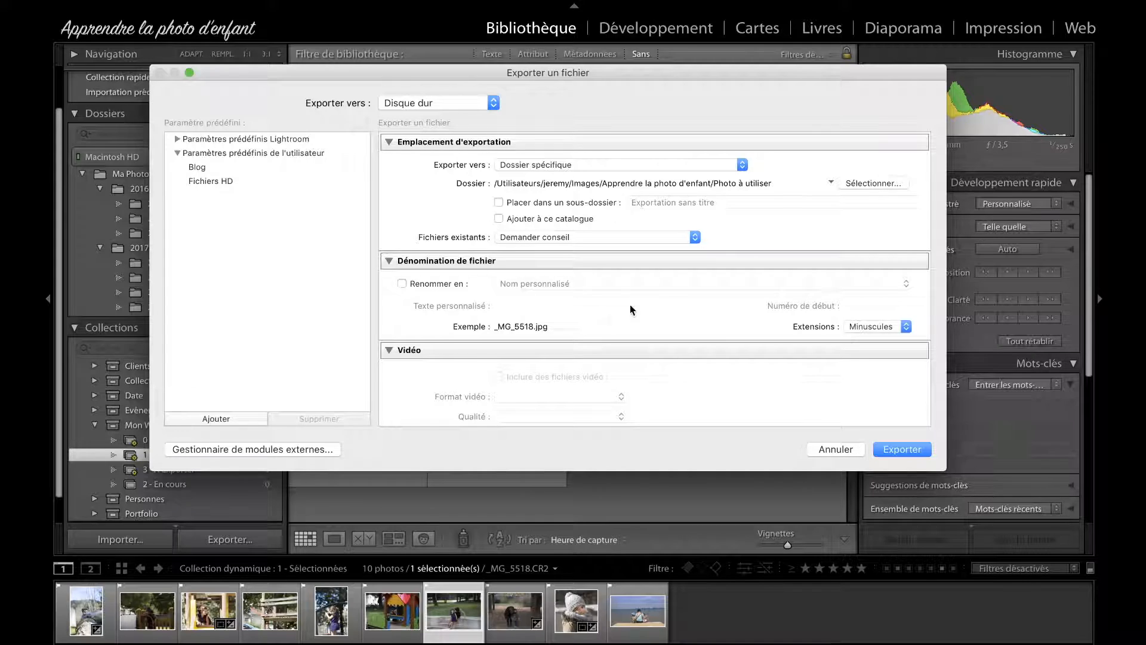
pyautogui.click(836, 451)
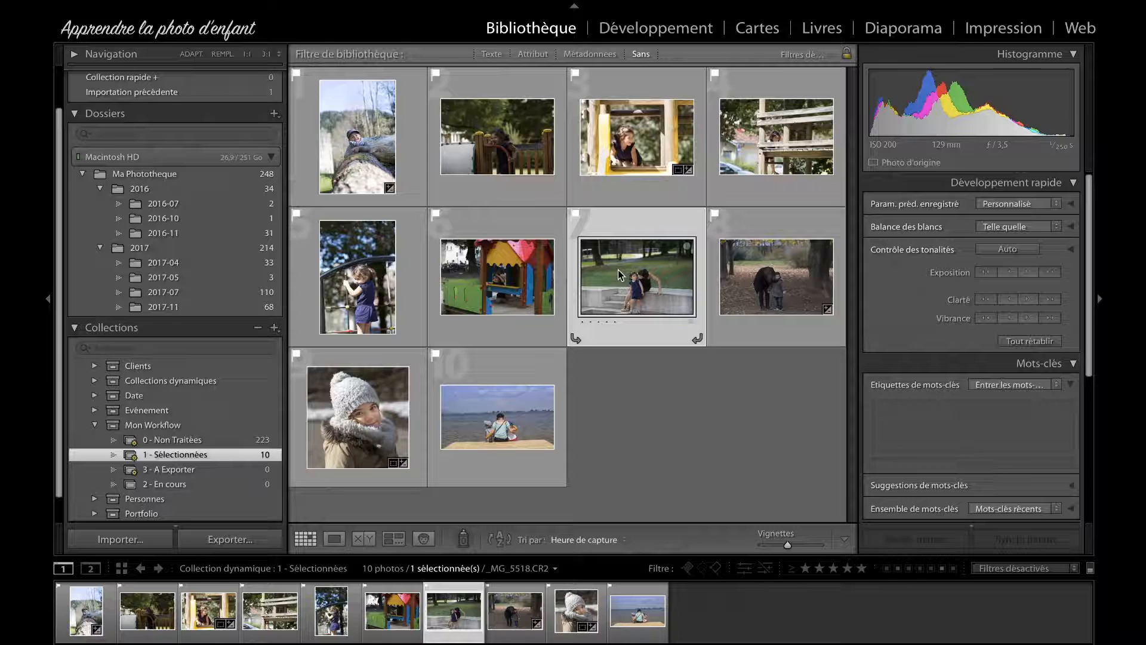
# Open the export settings for the selected photo and choose Disque dur as the export target.
pyautogui.press('super+shift+e')
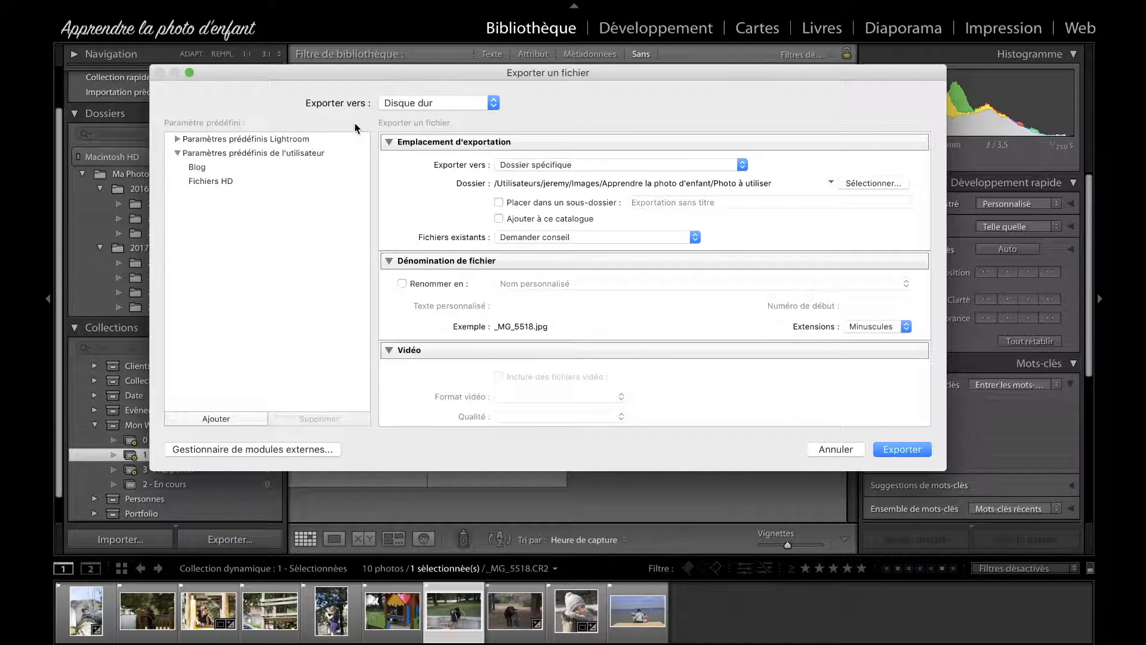
pyautogui.click(457, 103)
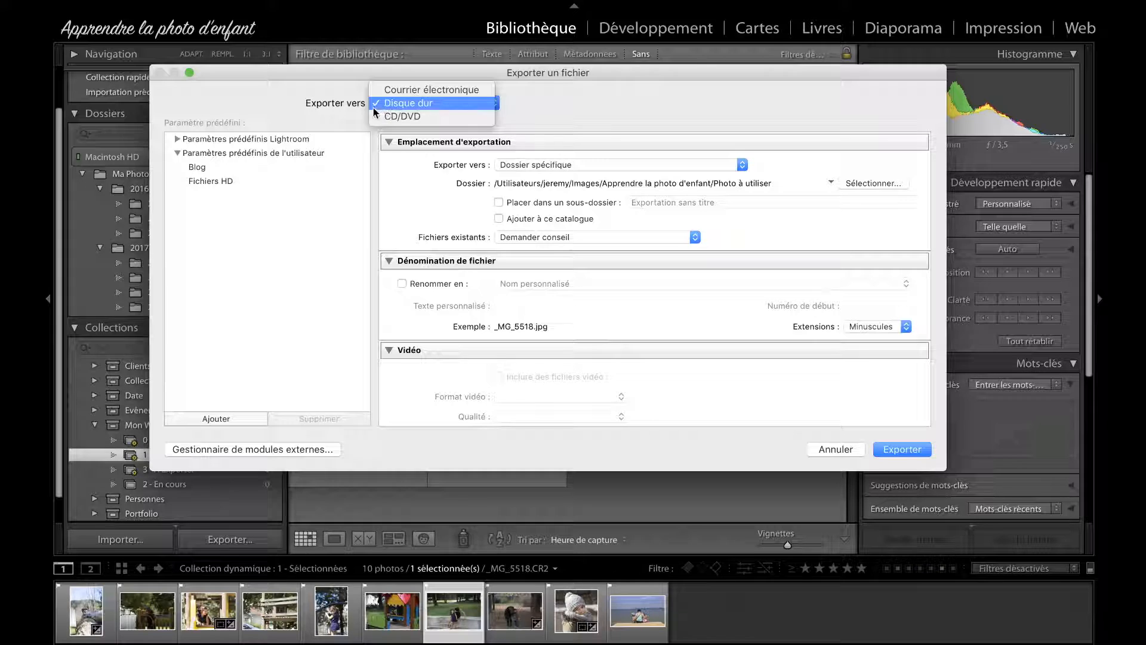
pyautogui.click(431, 101)
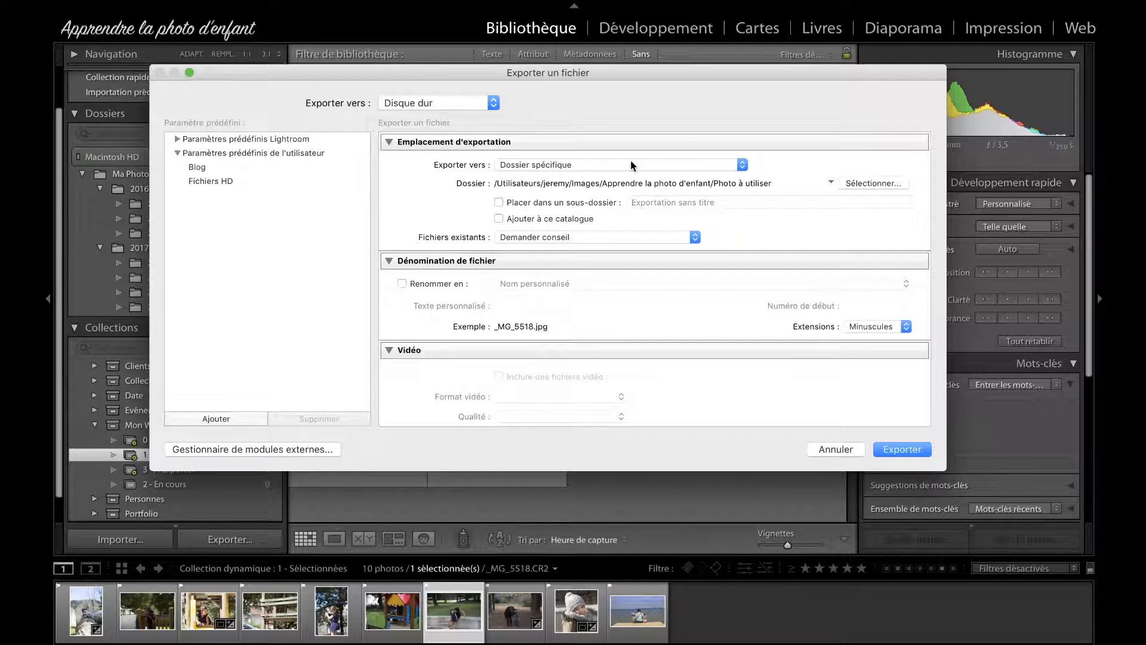
# Choose Dossier spécifique as the export location and browse for a destination folder without picking one.
pyautogui.click(575, 161)
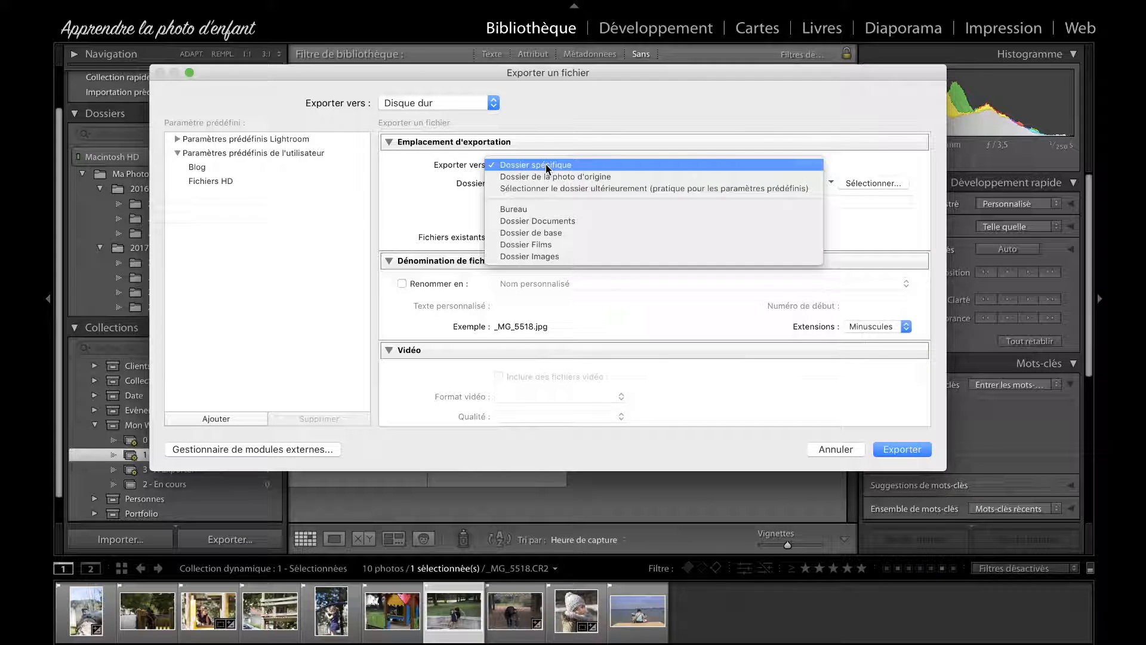
pyautogui.click(546, 164)
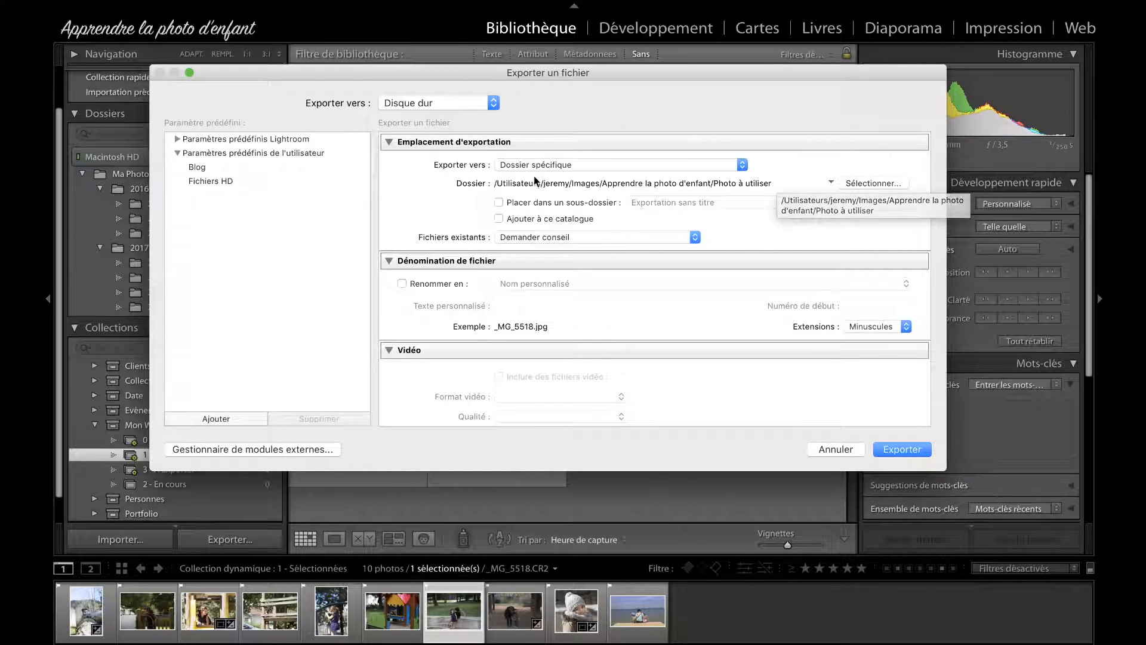
pyautogui.click(894, 182)
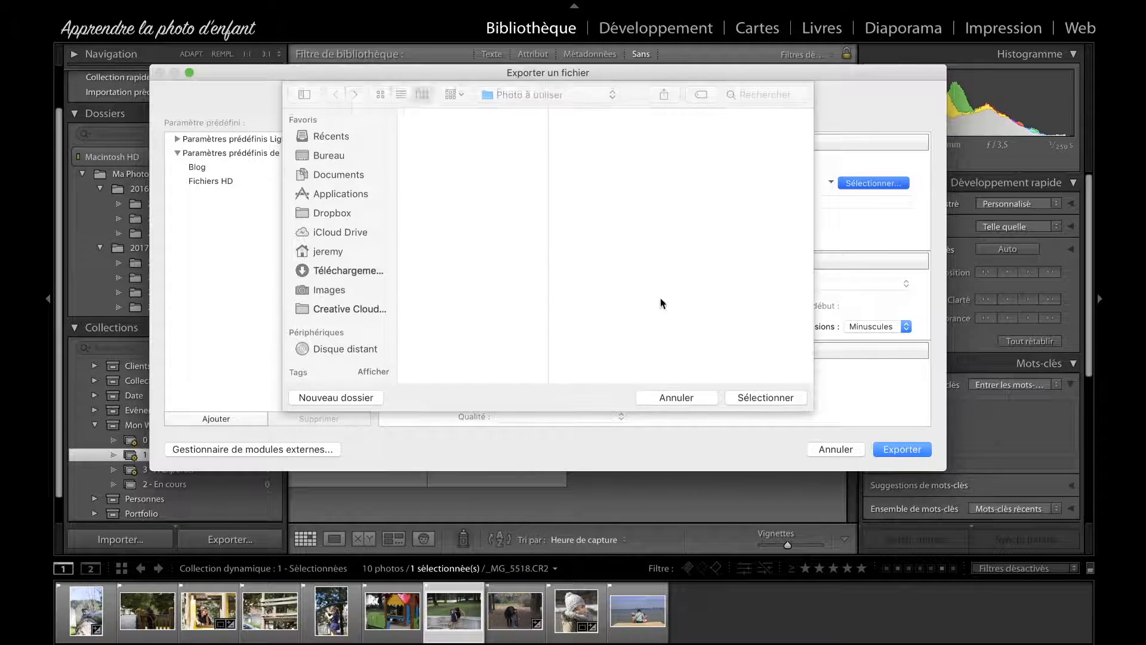
pyautogui.click(675, 399)
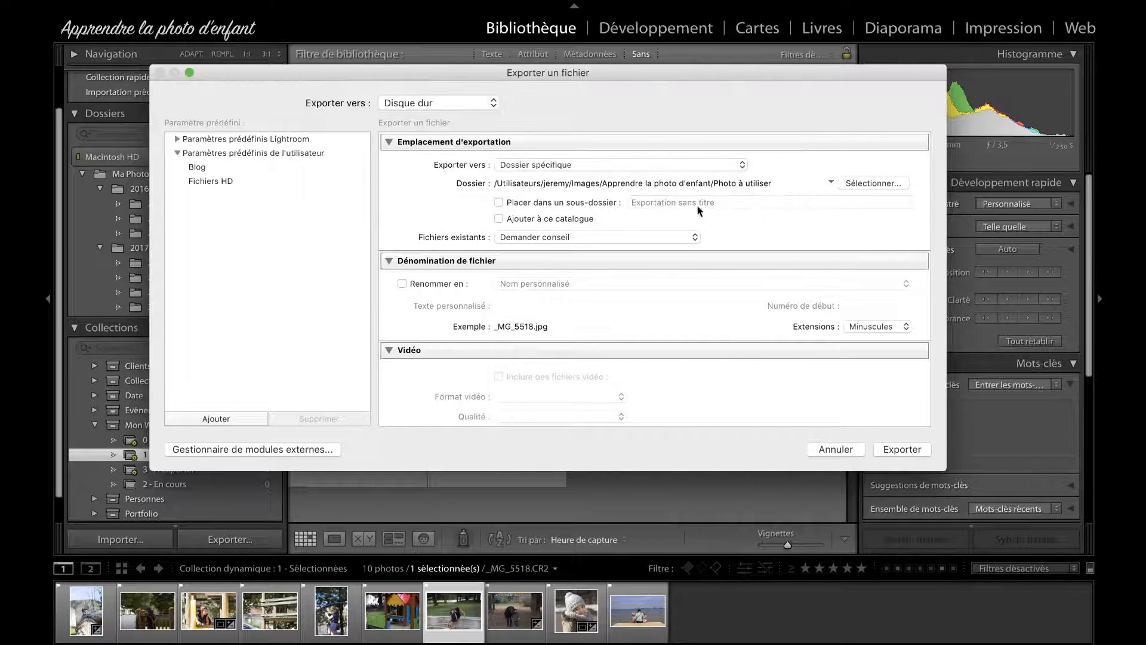
# Set the export location to Dossier de la photo d'origine.
pyautogui.click(566, 167)
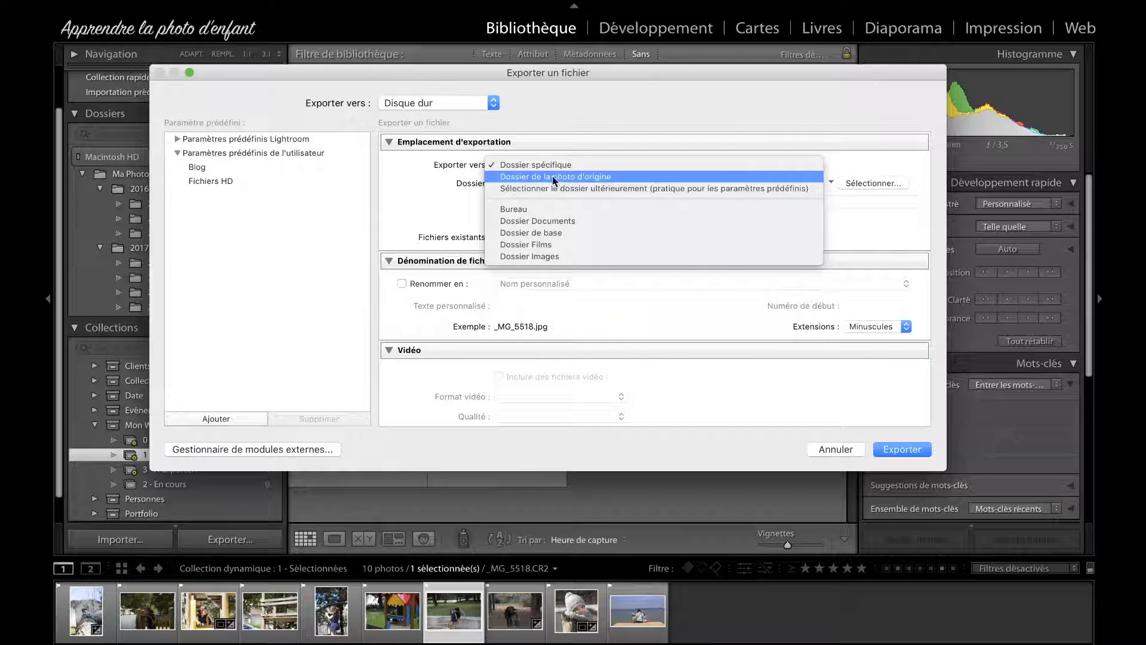
pyautogui.click(590, 179)
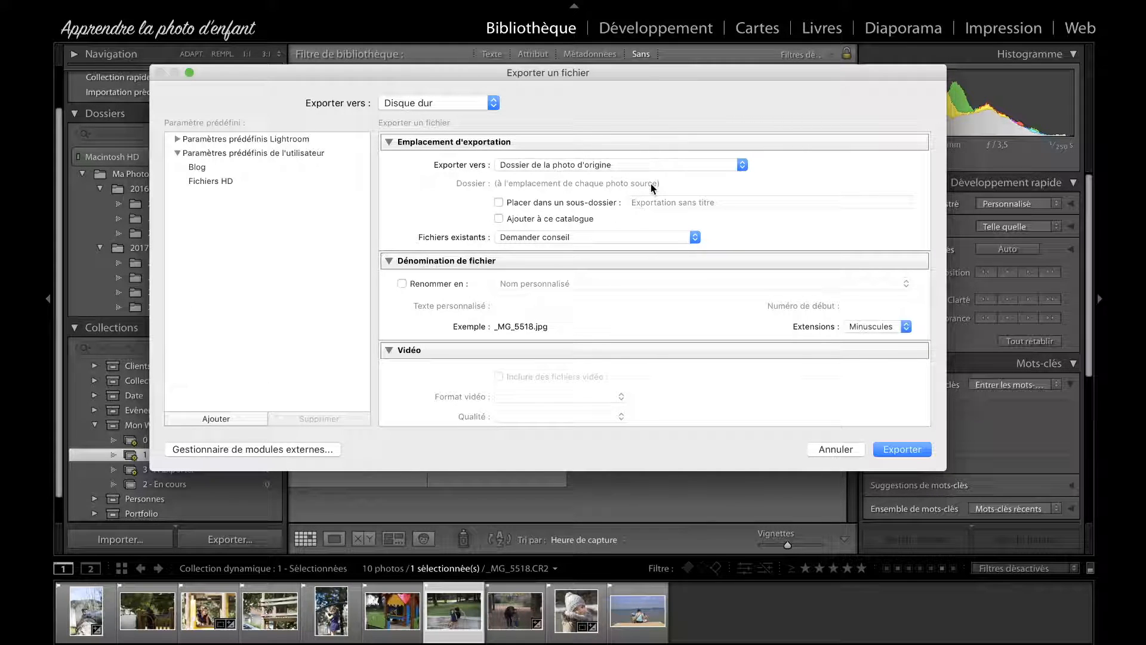
pyautogui.click(625, 170)
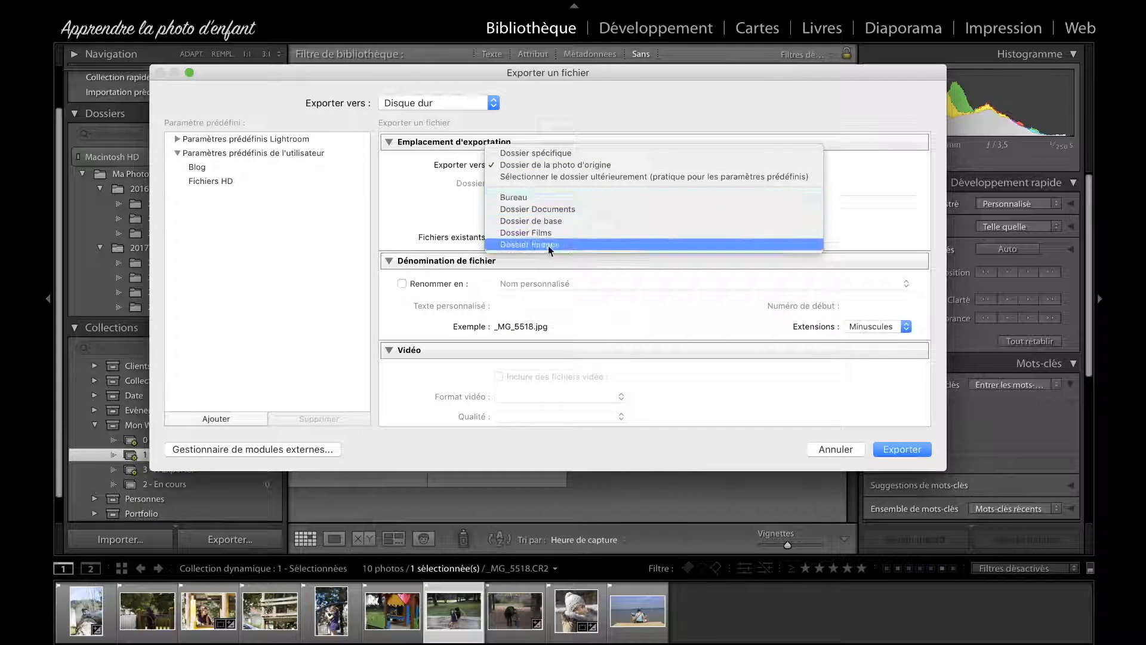
pyautogui.click(414, 194)
# Try placing the export in a subfolder named Exportation sans titre, and review the options for handling existing files.
pyautogui.click(518, 202)
pyautogui.click(669, 203)
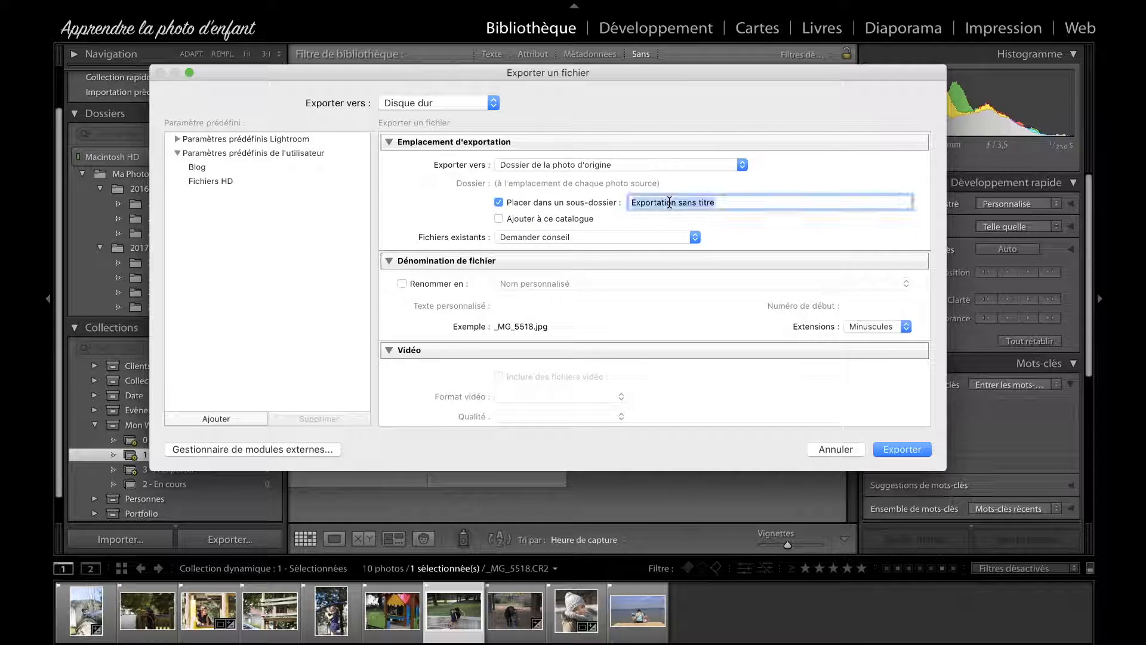
pyautogui.click(665, 202)
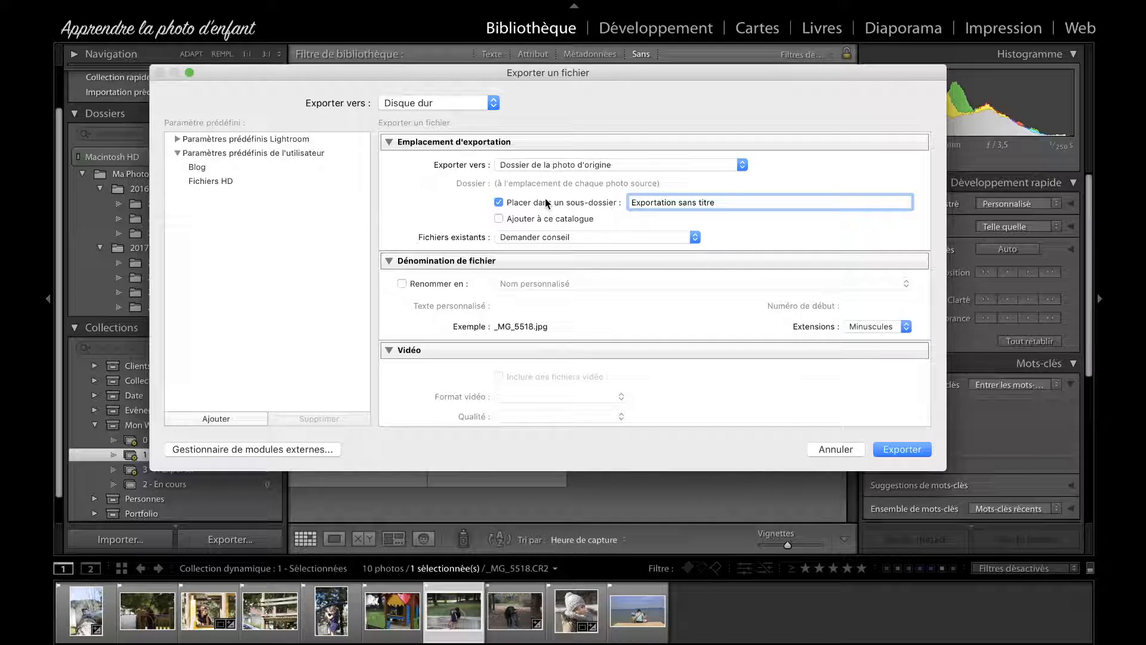
pyautogui.click(547, 204)
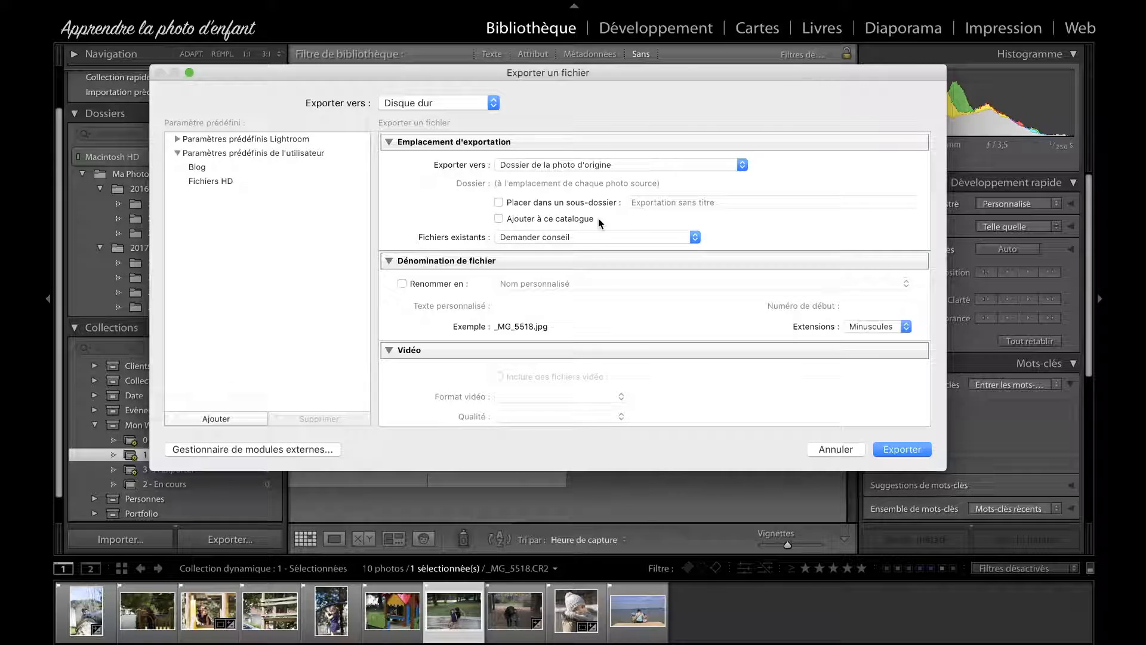
pyautogui.click(538, 237)
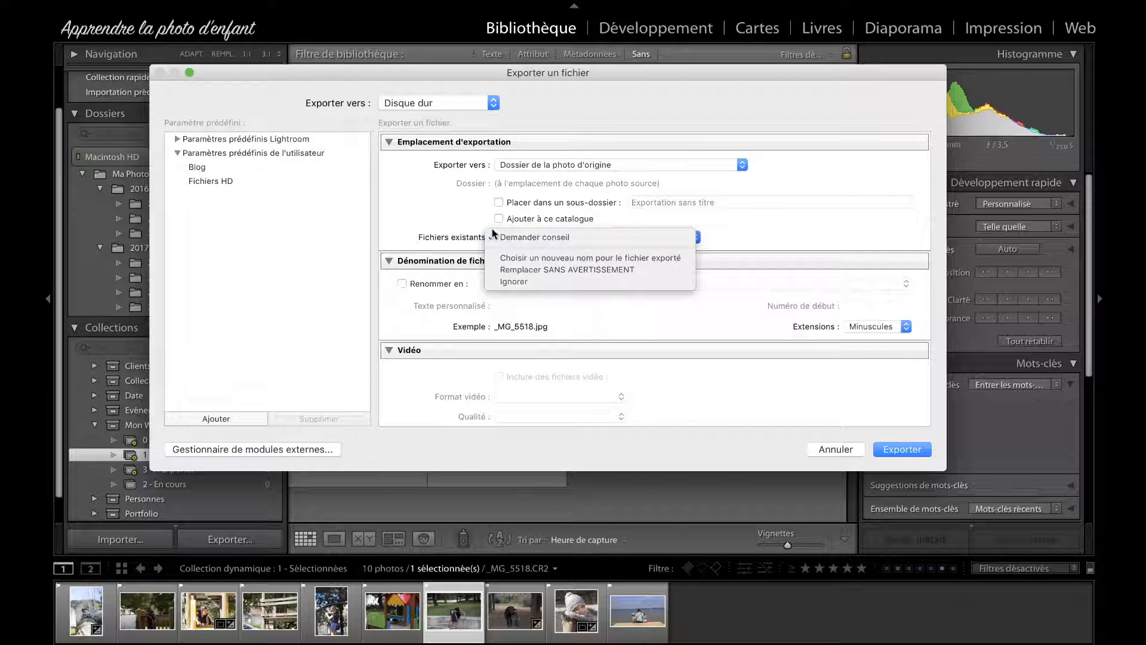
pyautogui.click(443, 216)
# Try renaming the exported file with Nom personnalisé, and examine the file name template editor without changing the template.
pyautogui.scroll(-5, 679, 242)
pyautogui.scroll(5, 532, 195)
pyautogui.scroll(-4, 553, 165)
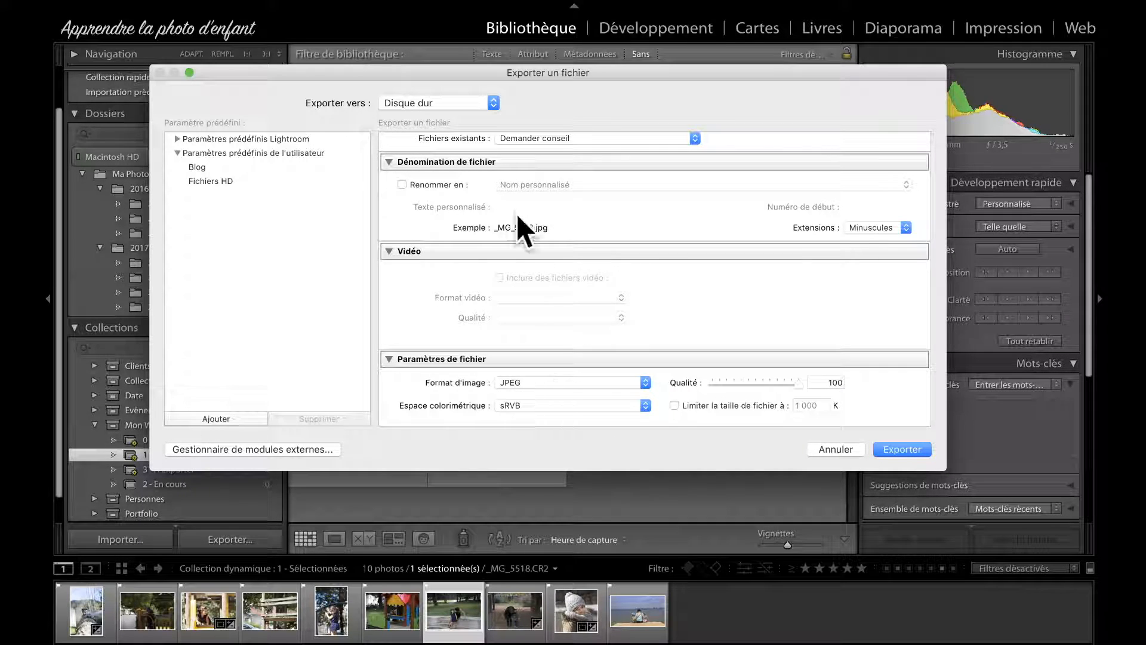
pyautogui.click(402, 185)
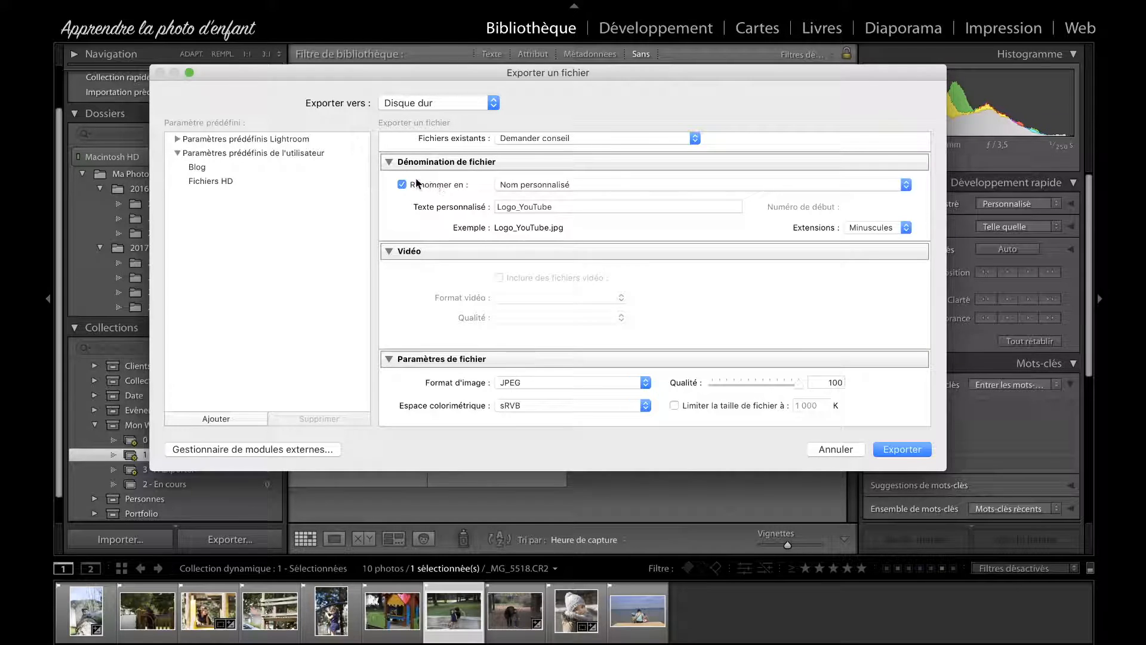
pyautogui.click(545, 186)
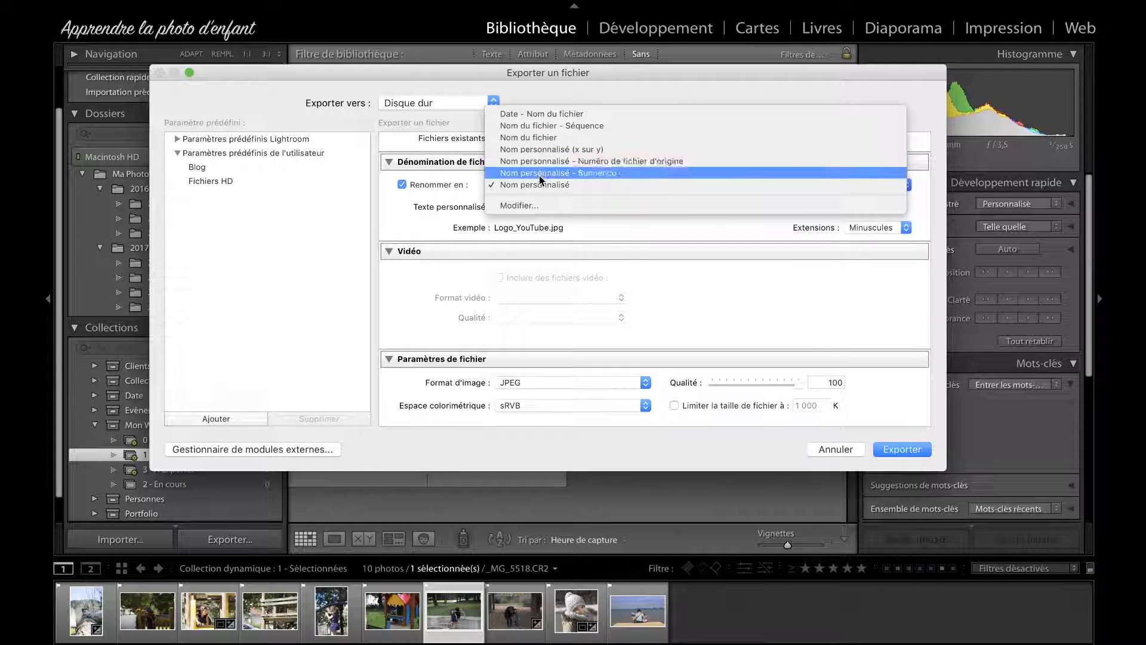
pyautogui.click(517, 206)
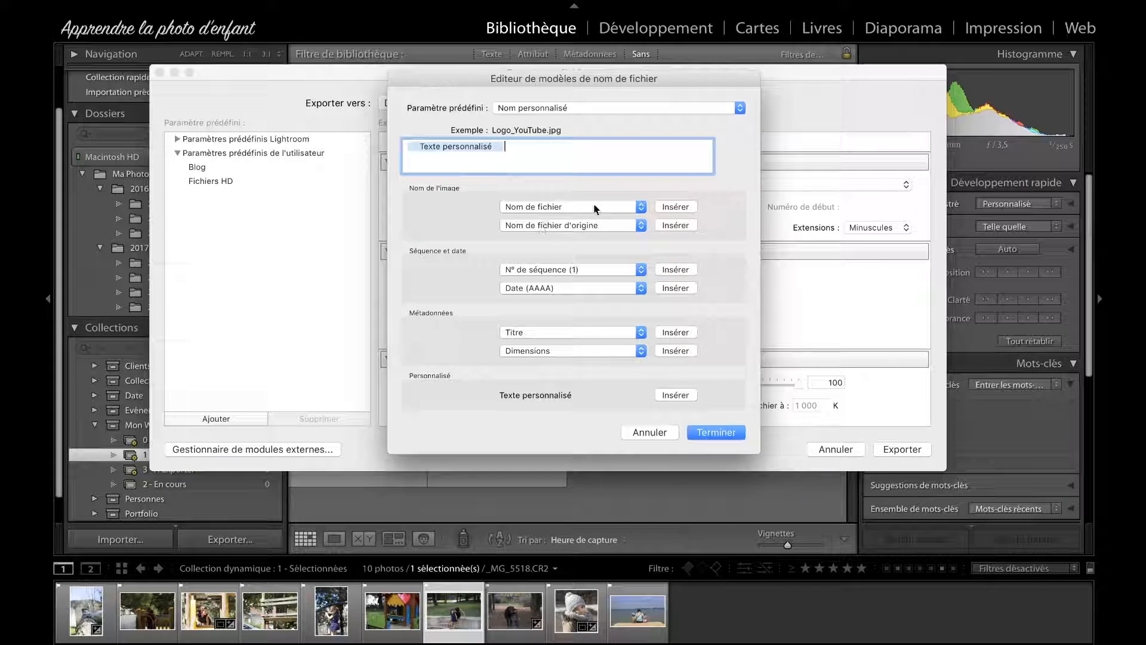
pyautogui.click(660, 432)
pyautogui.click(402, 185)
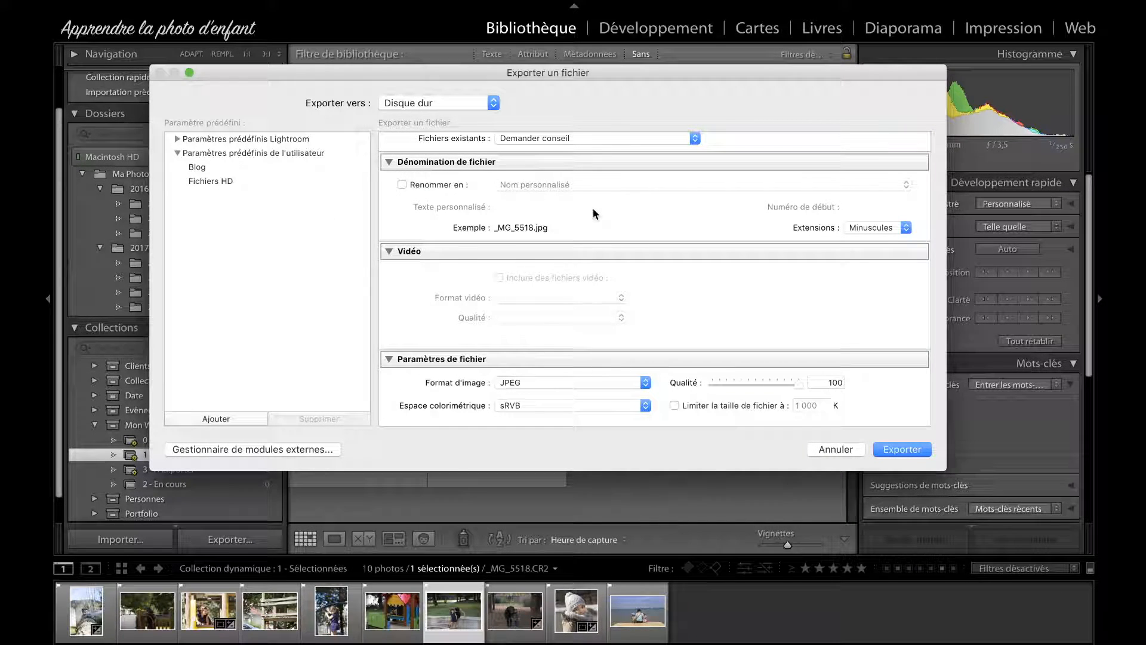
# Set the exported image format to JPEG with a quality of 100.
pyautogui.scroll(-5, 593, 209)
pyautogui.scroll(5, 584, 182)
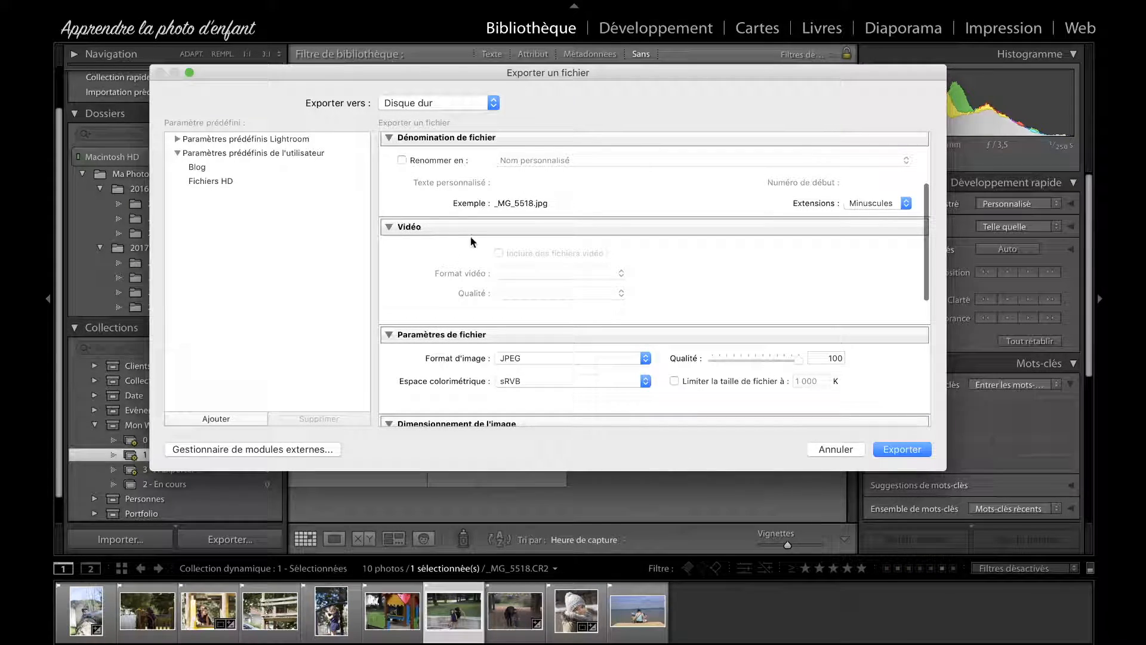
pyautogui.scroll(-7, 556, 227)
pyautogui.scroll(-2, 570, 226)
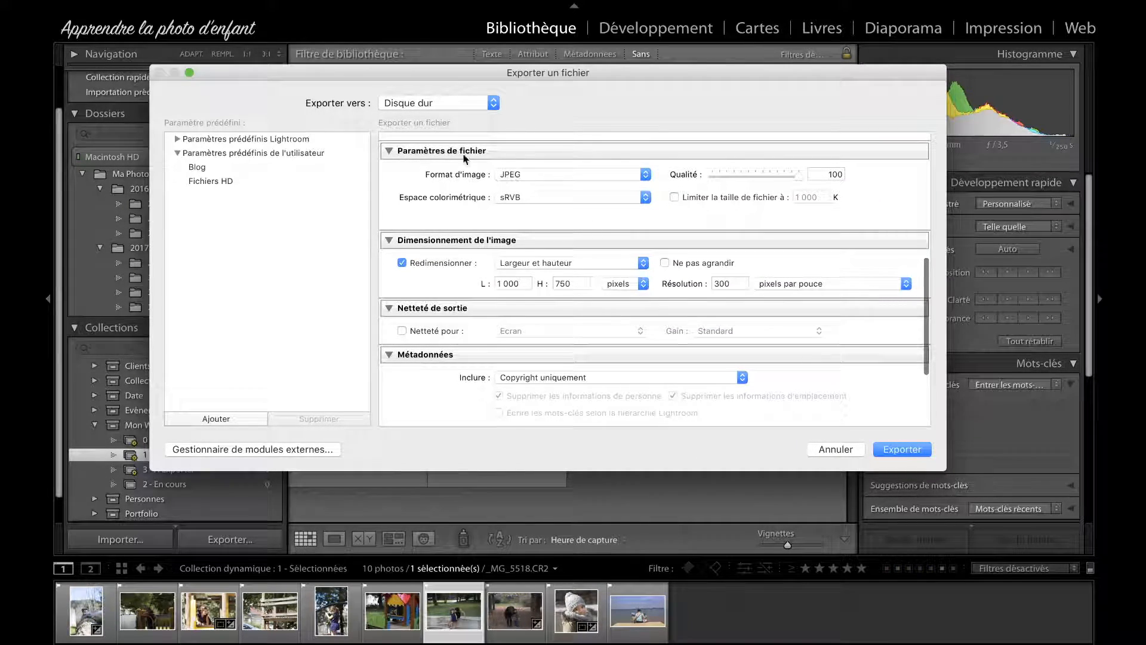
pyautogui.click(582, 173)
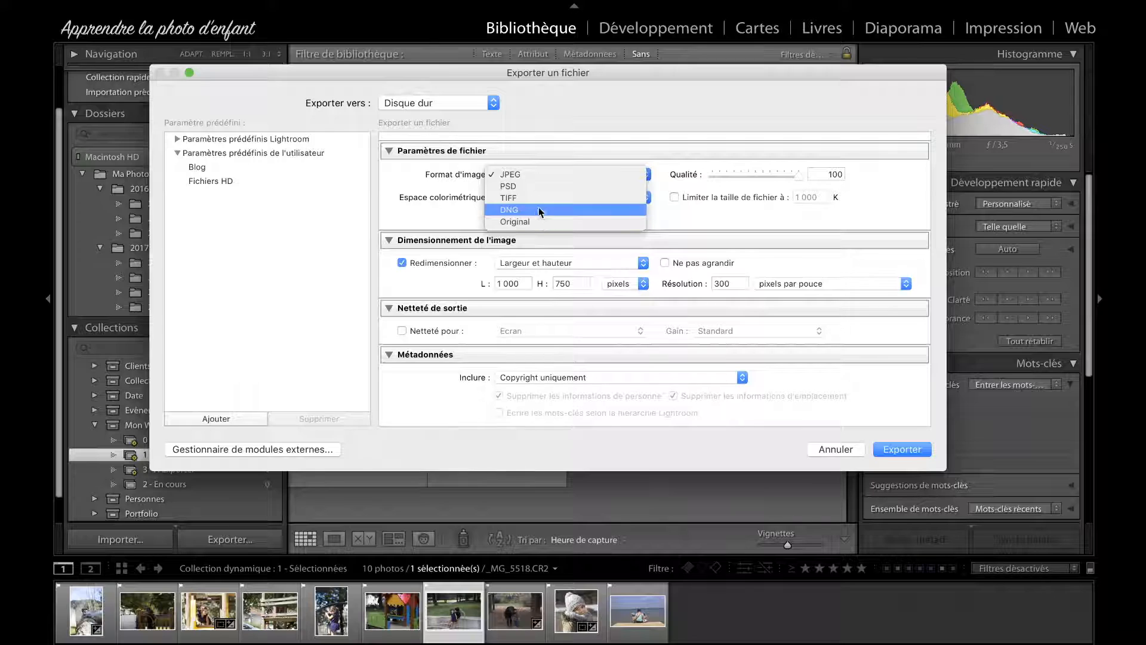
pyautogui.click(507, 174)
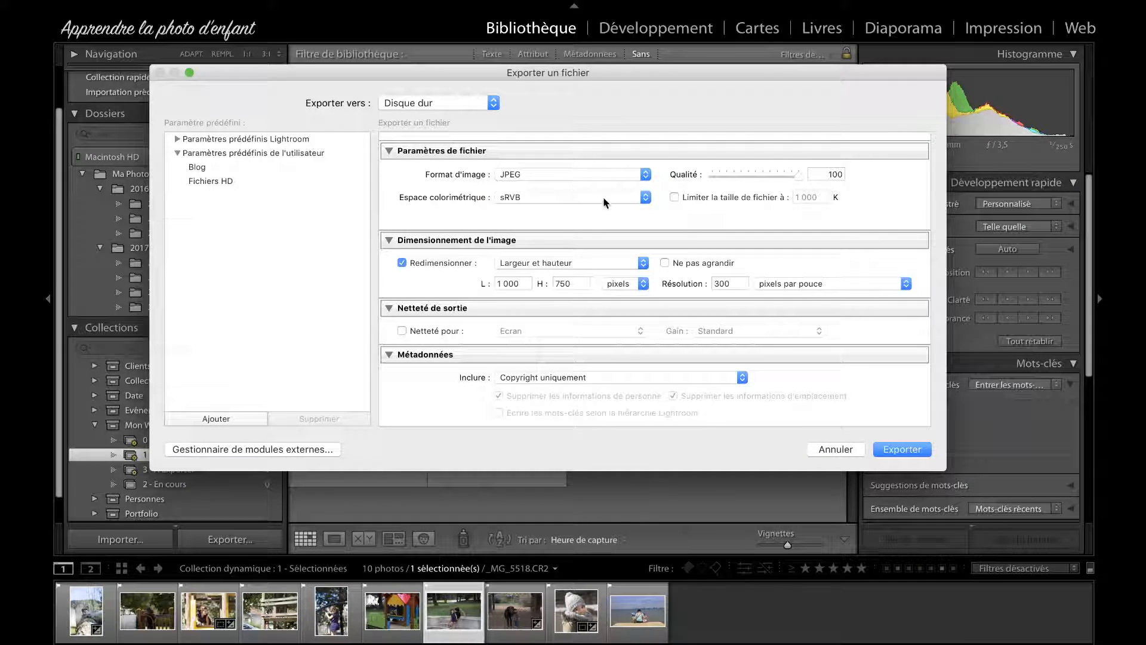
pyautogui.moveTo(759, 178); pyautogui.dragTo(818, 184)
# Review the available colour spaces and choose sRVB for the exported file.
pyautogui.click(536, 199)
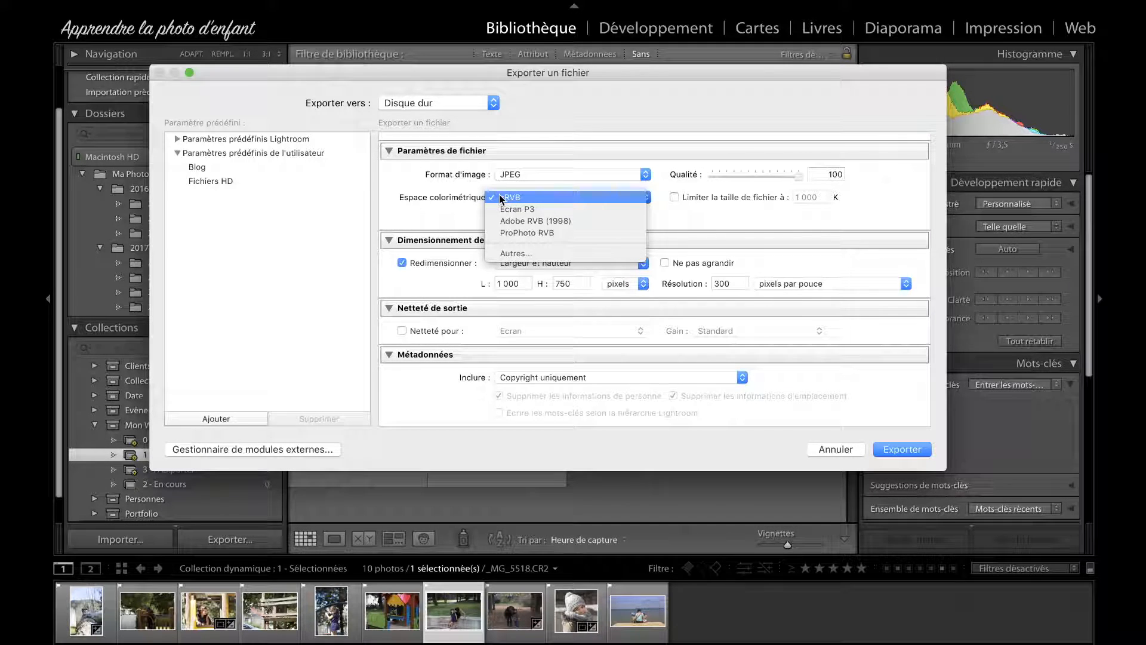
pyautogui.click(716, 213)
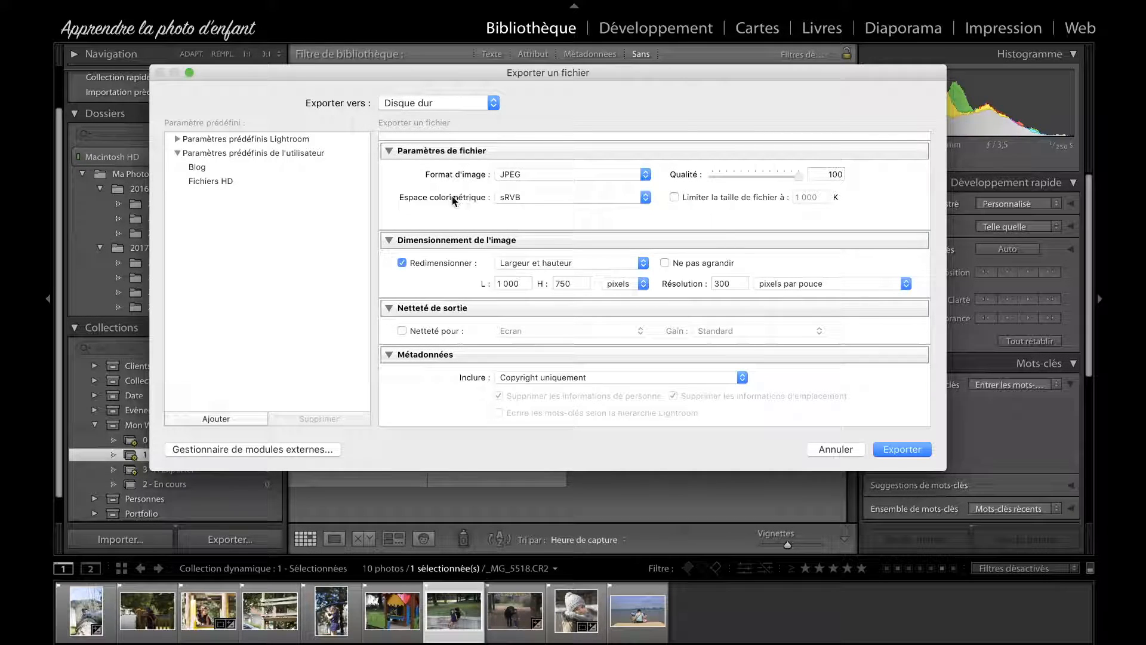
pyautogui.click(537, 196)
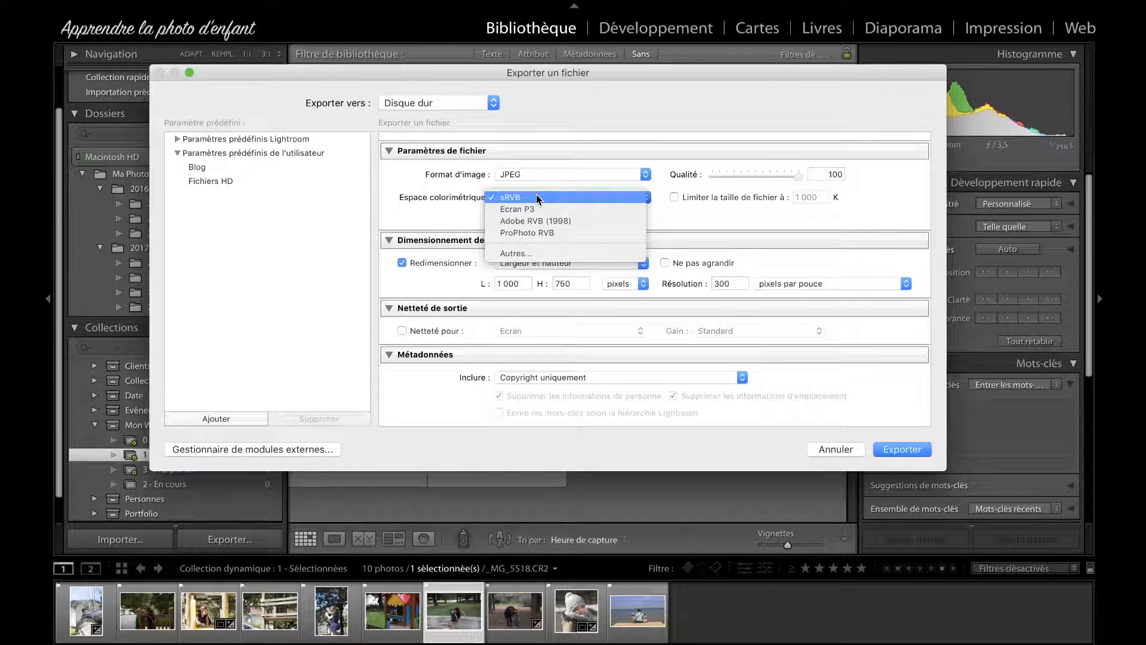
pyautogui.click(537, 197)
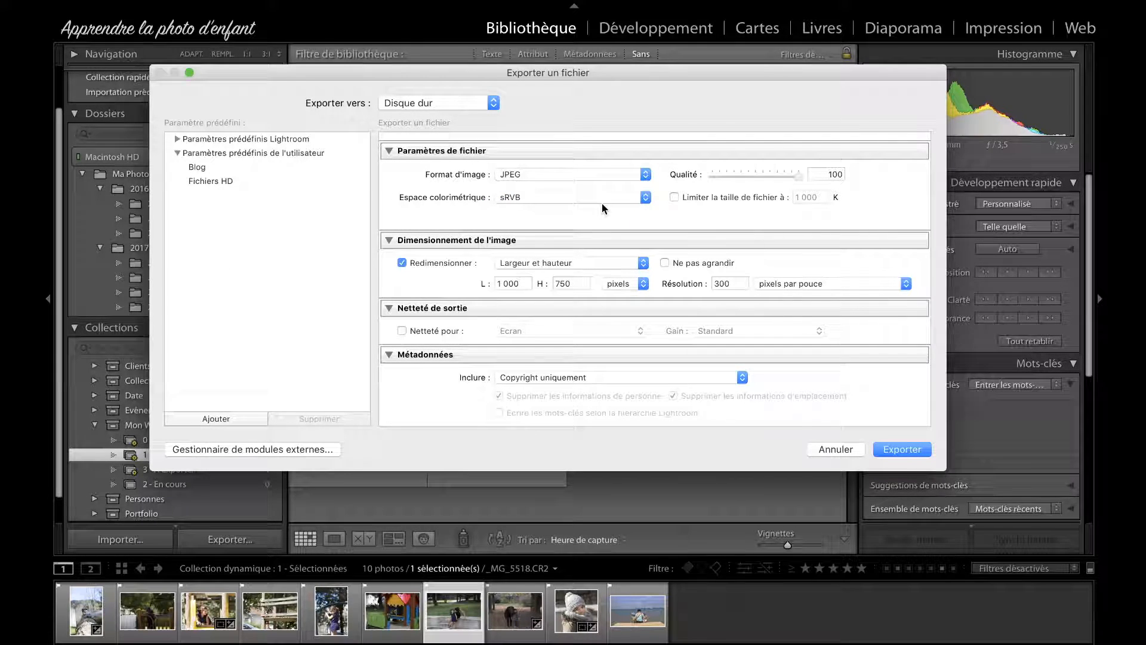
# Try limiting the exported file's size to 1 000 K.
pyautogui.click(692, 197)
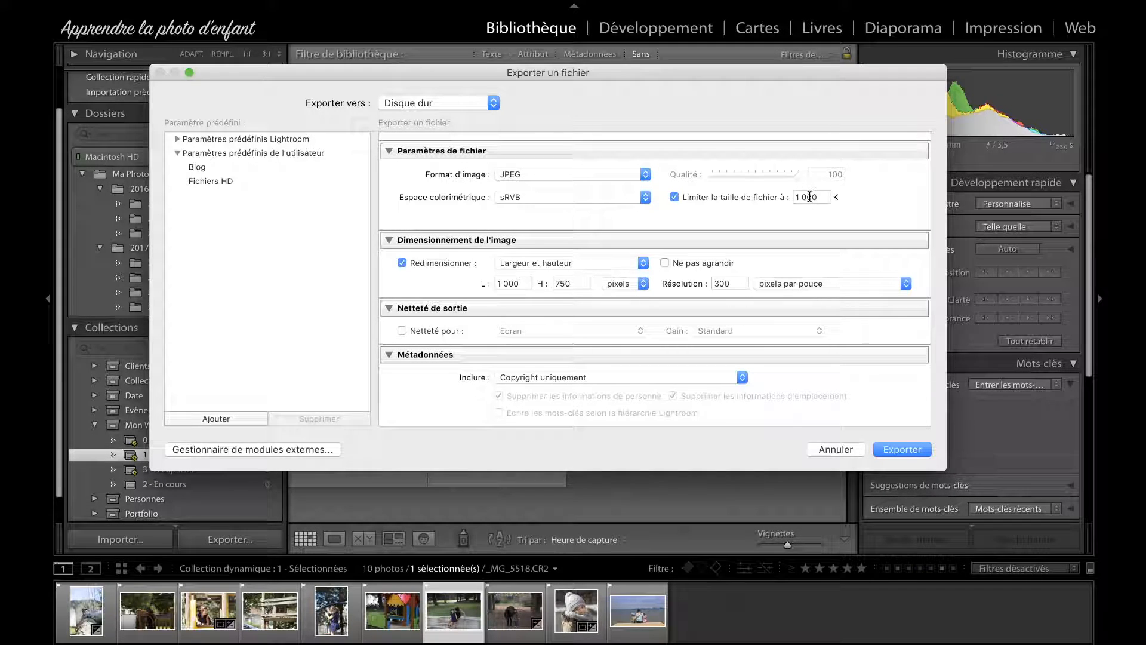
pyautogui.click(682, 196)
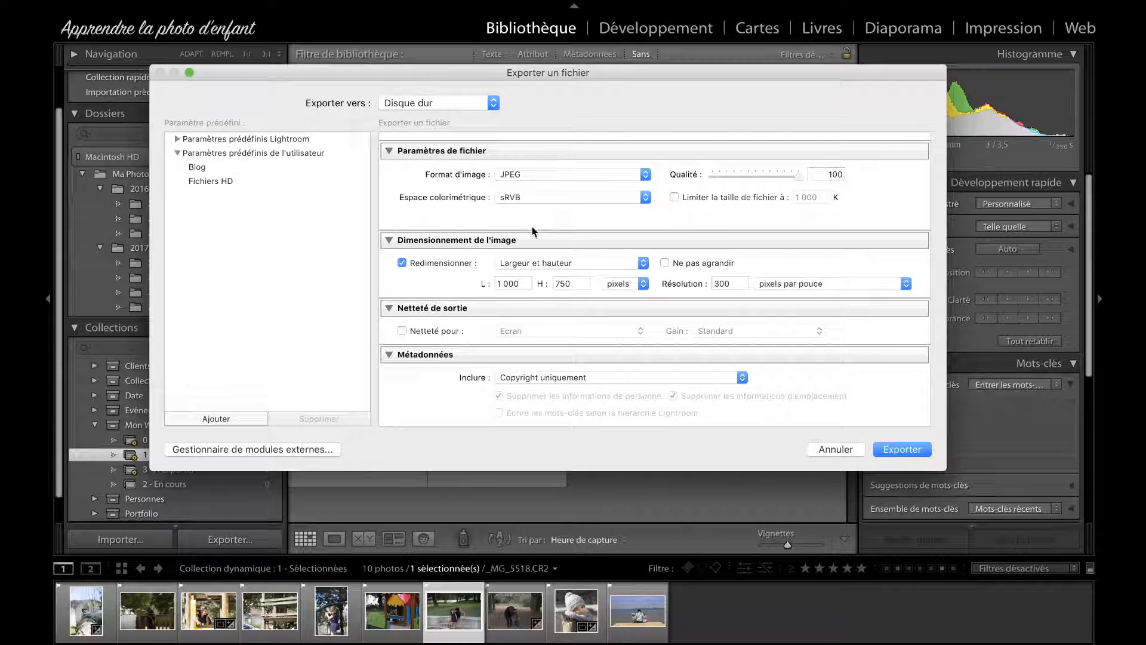
# Set the image resizing mode to Bord large and check the available size units, keeping pixels.
pyautogui.scroll(-3, 513, 224)
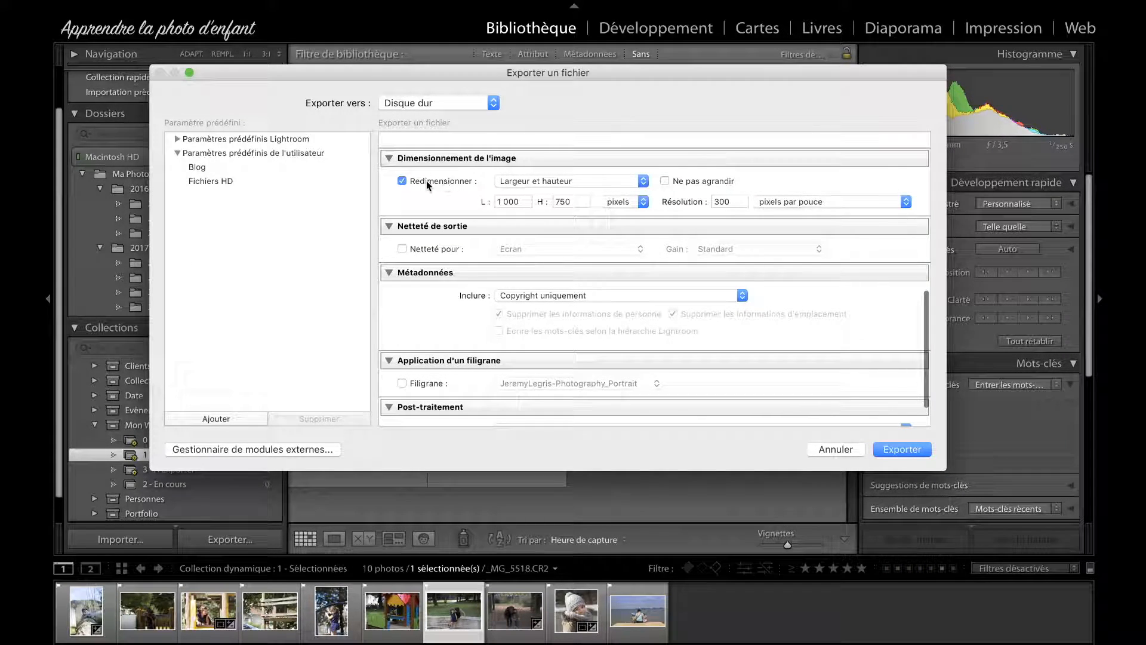
pyautogui.click(550, 179)
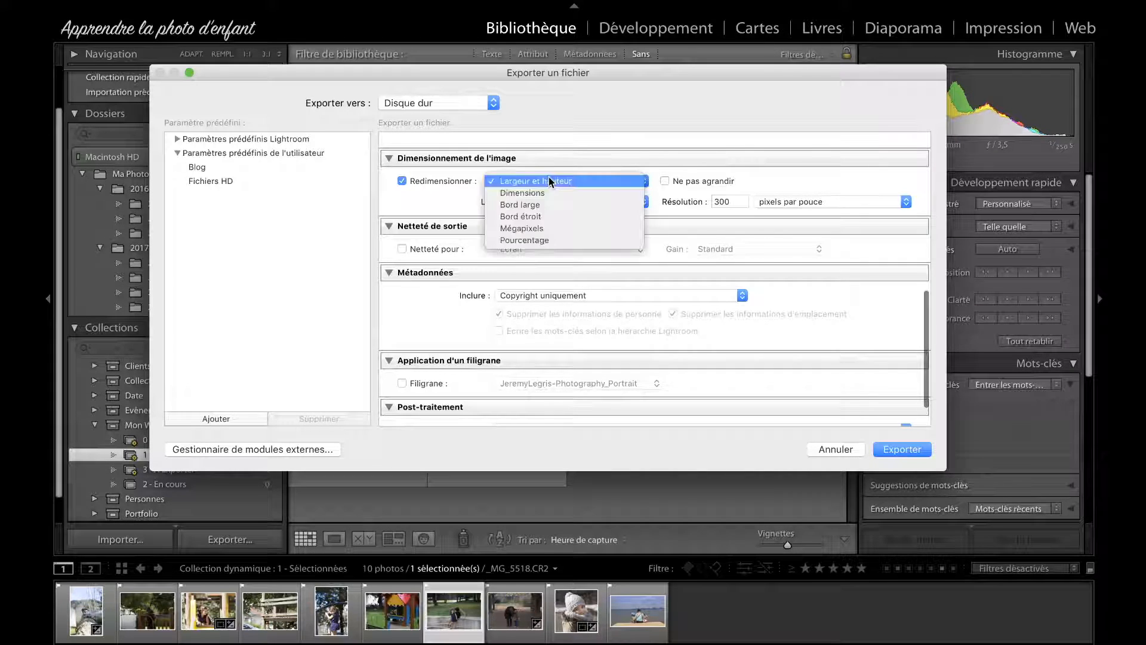
pyautogui.click(512, 206)
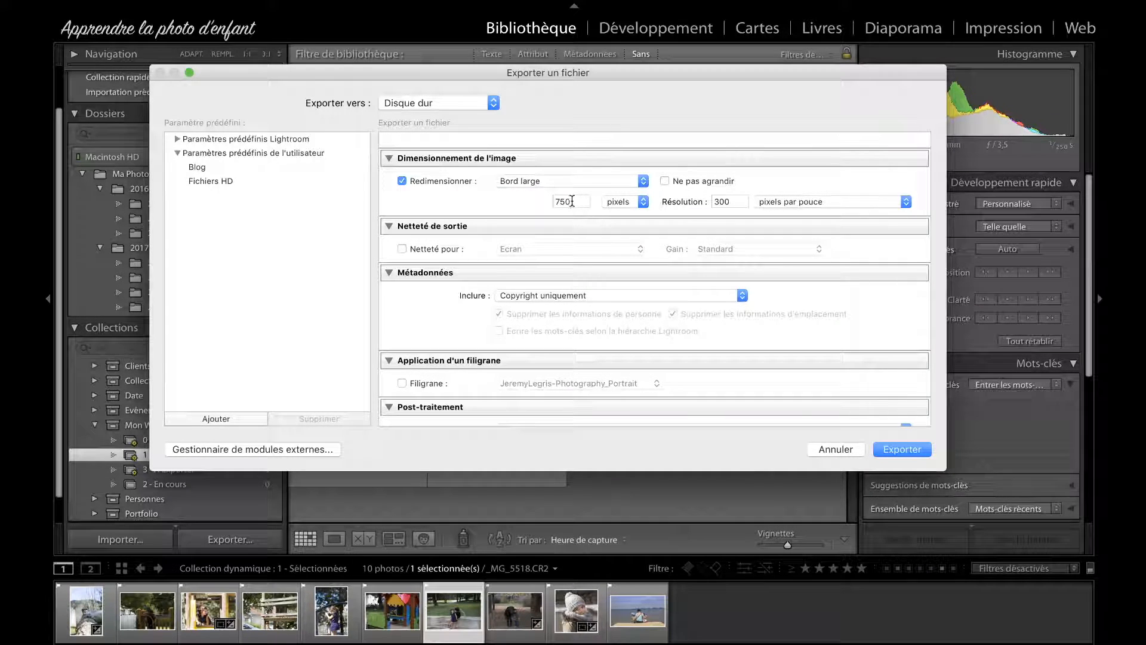
pyautogui.click(603, 203)
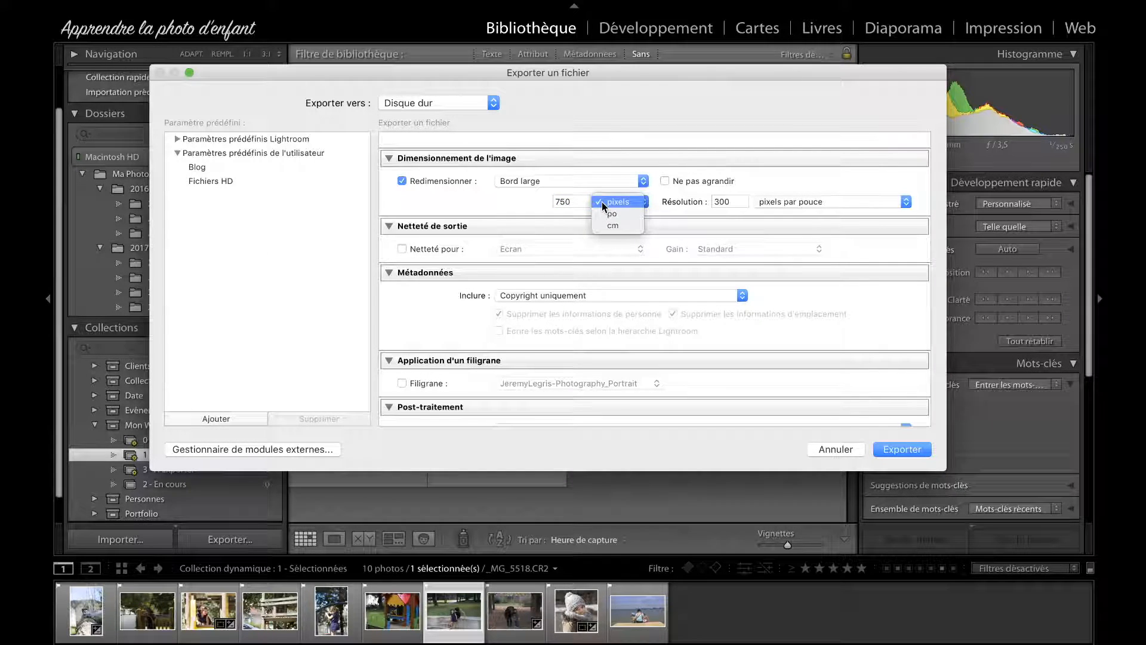
pyautogui.click(522, 199)
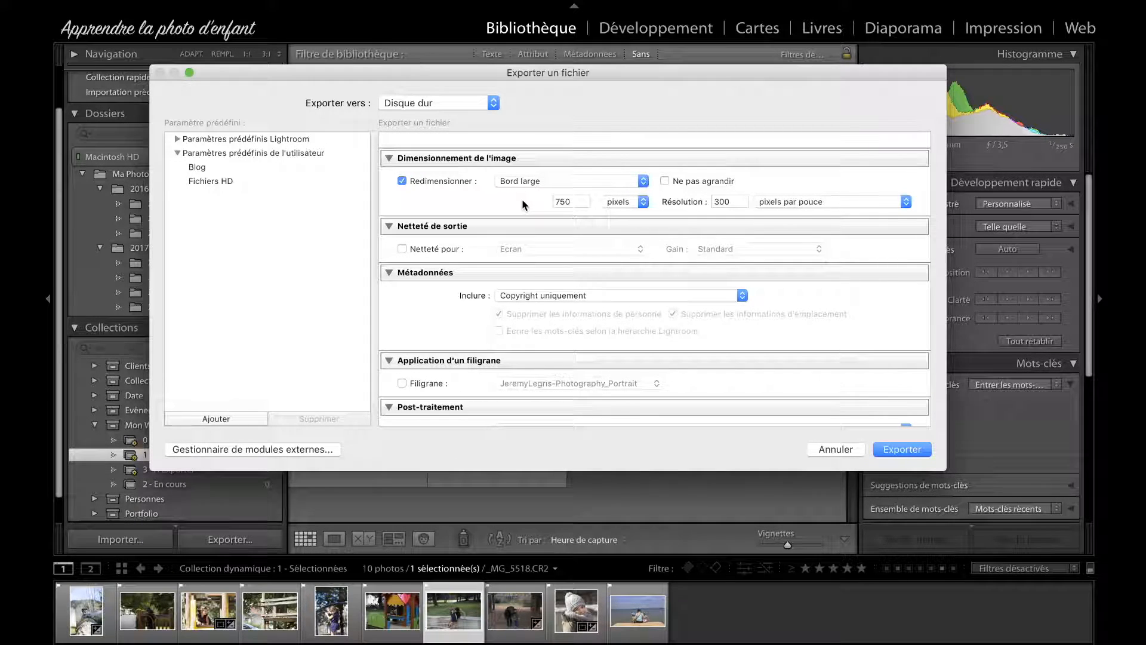
pyautogui.scroll(4, 635, 202)
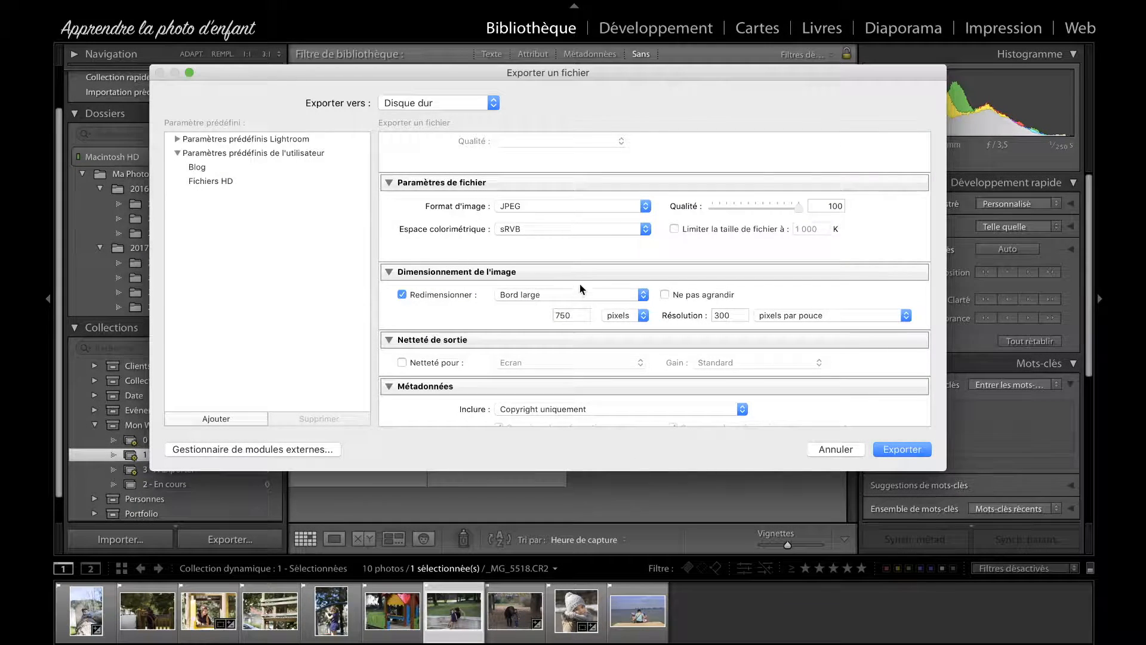
# Review which metadata can be included in the export, keeping Copyright uniquement.
pyautogui.scroll(-5, 561, 226)
pyautogui.scroll(-1, 559, 155)
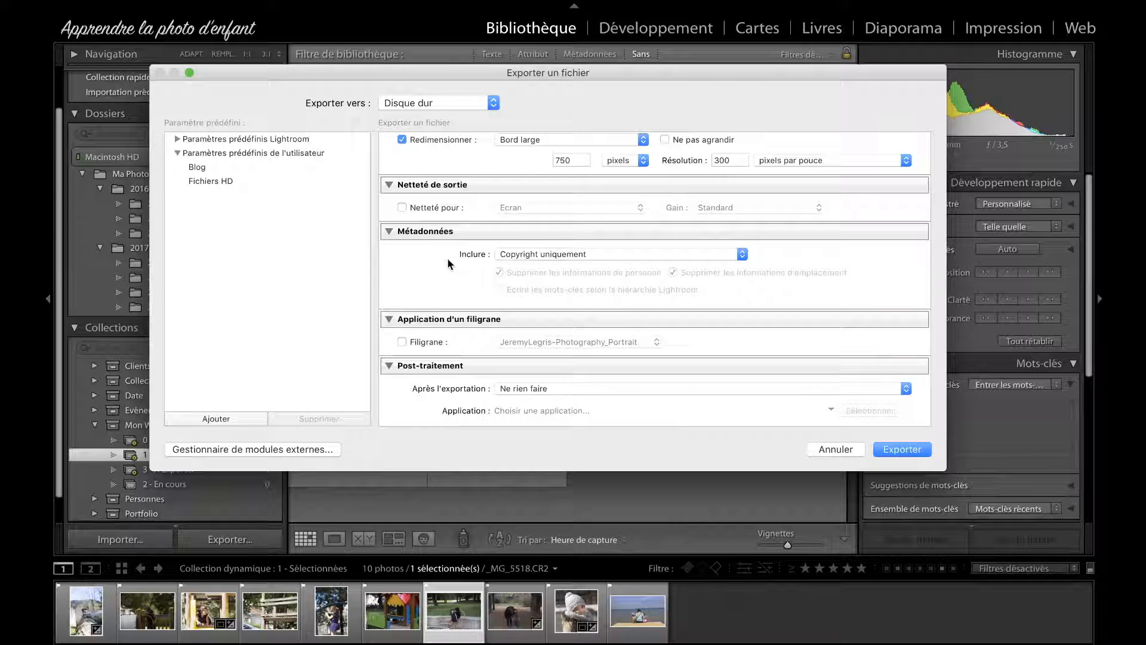
pyautogui.click(603, 256)
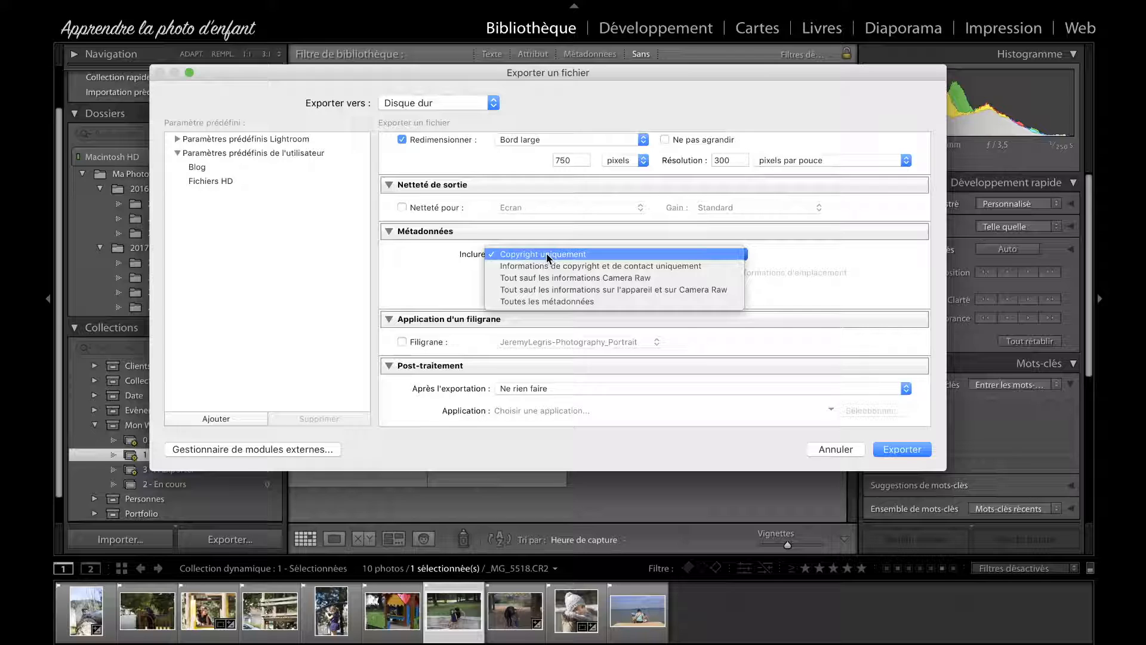
pyautogui.click(504, 258)
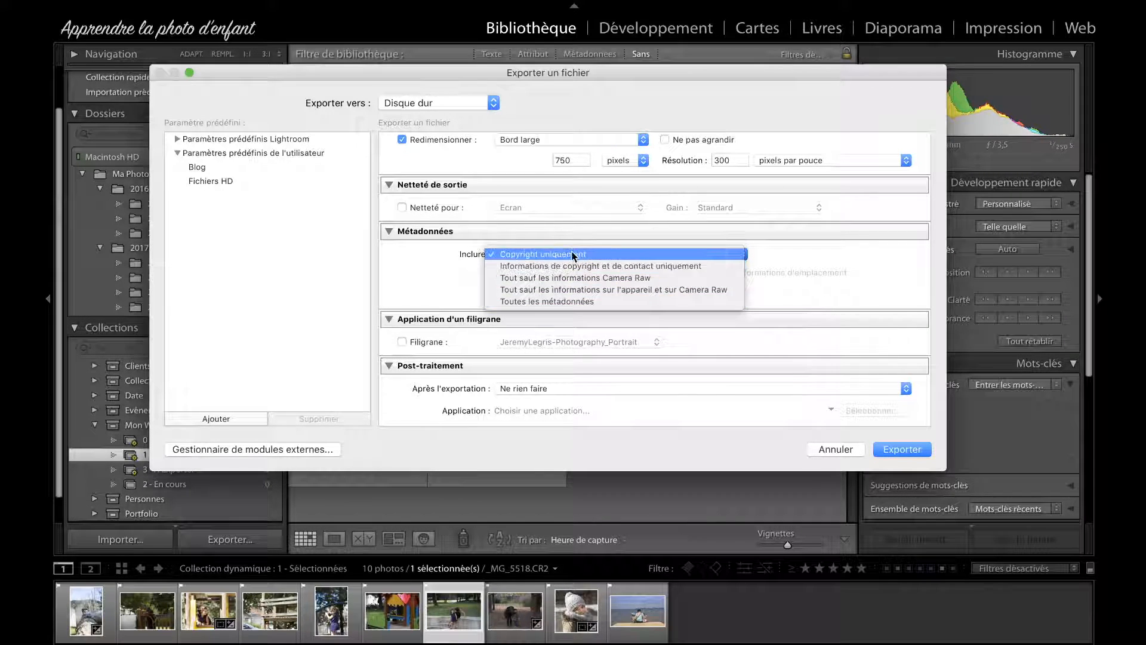
pyautogui.click(841, 292)
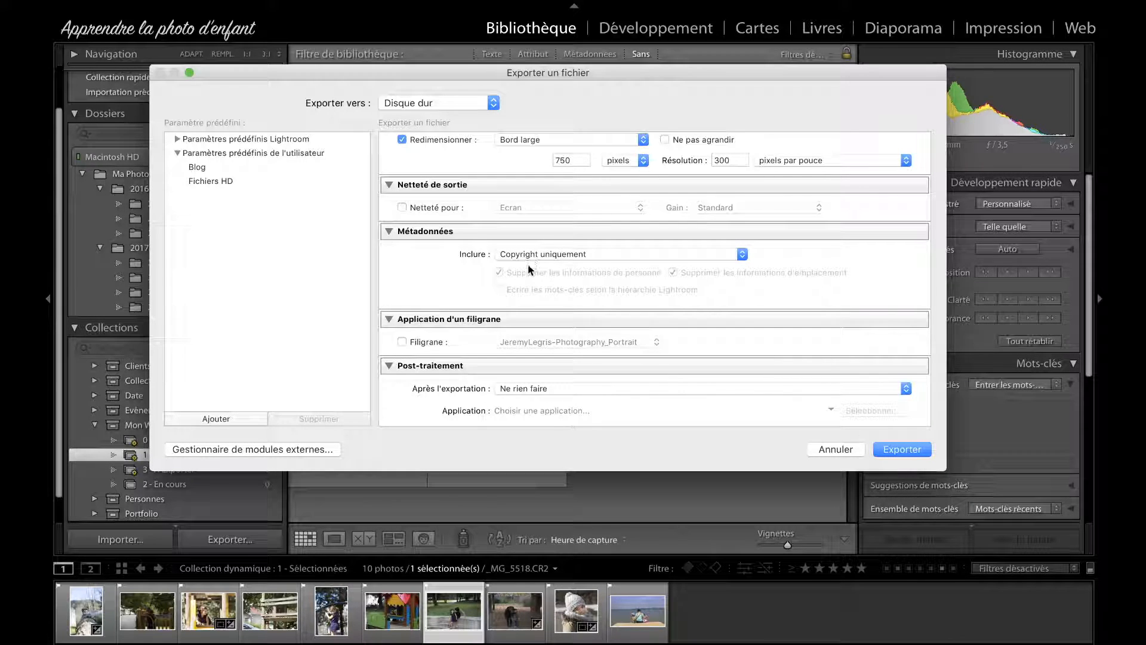
pyautogui.scroll(-1, 478, 254)
pyautogui.scroll(1, 451, 299)
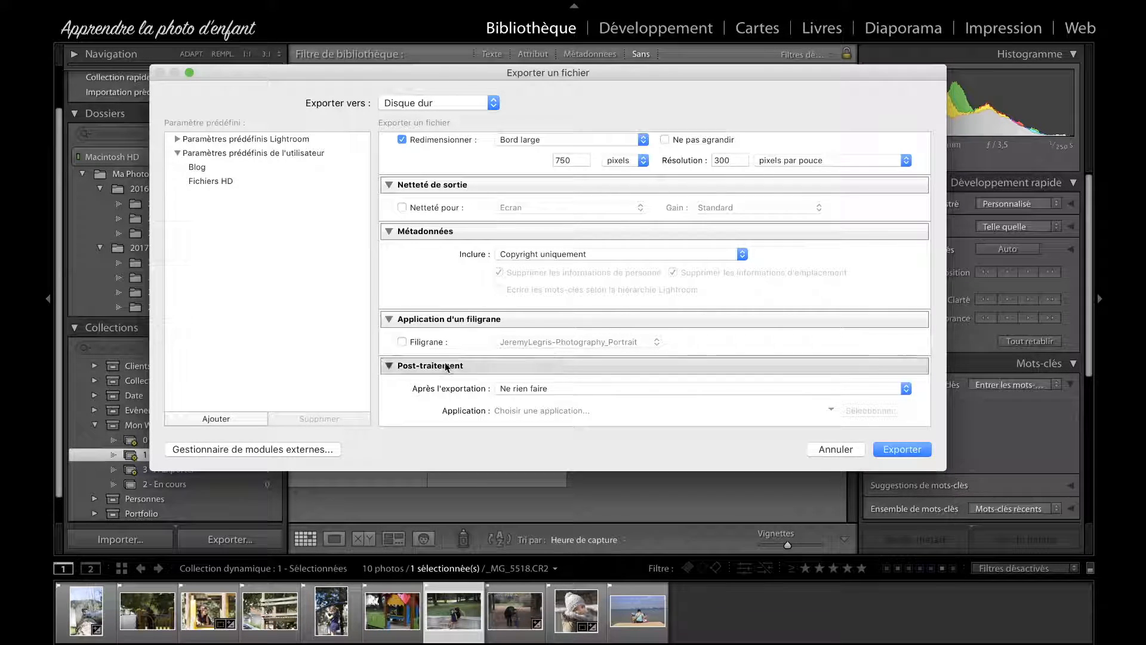
# Review the actions available after the export, keeping Ne rien faire, and look back over the export settings.
pyautogui.scroll(-2, 528, 406)
pyautogui.click(571, 389)
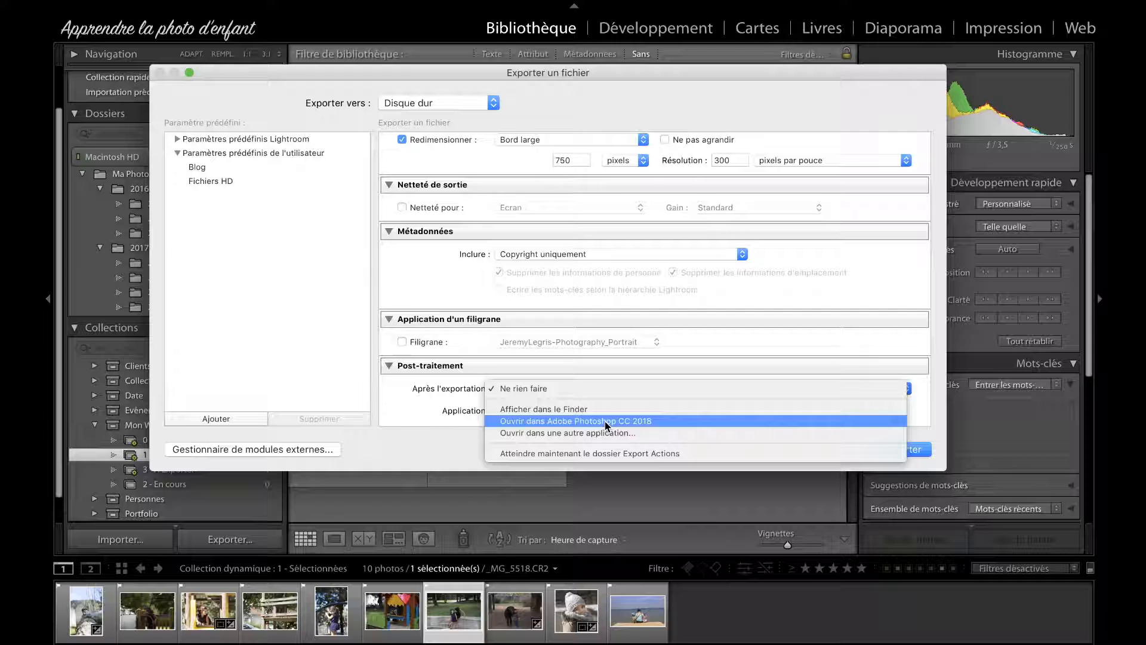
pyautogui.click(614, 364)
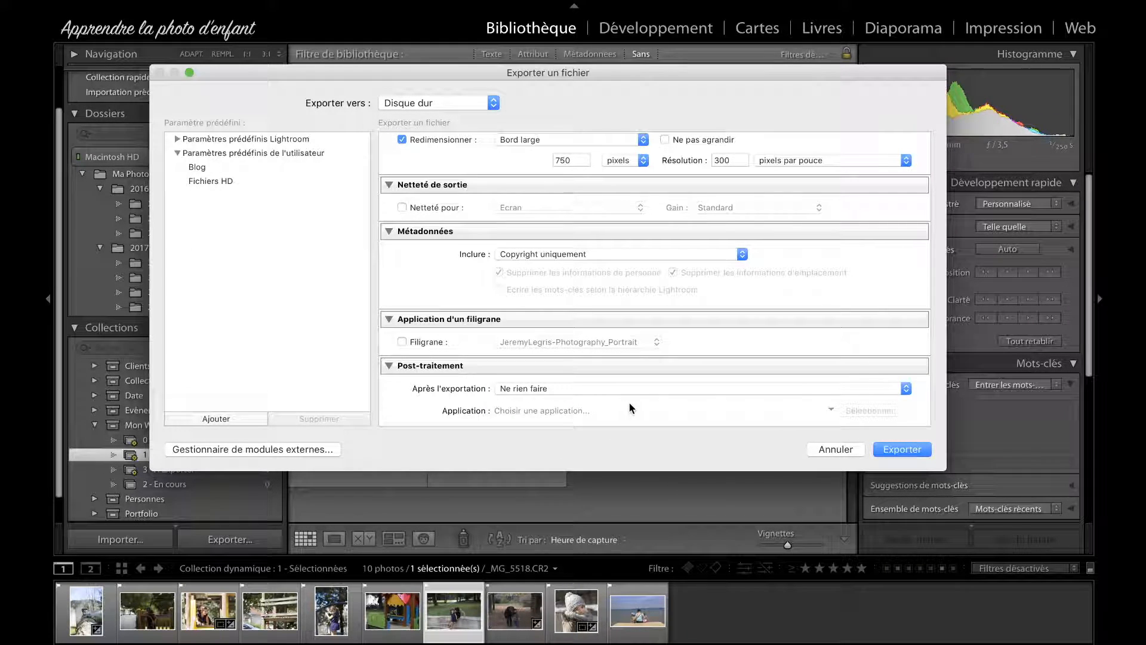
pyautogui.scroll(10, 646, 367)
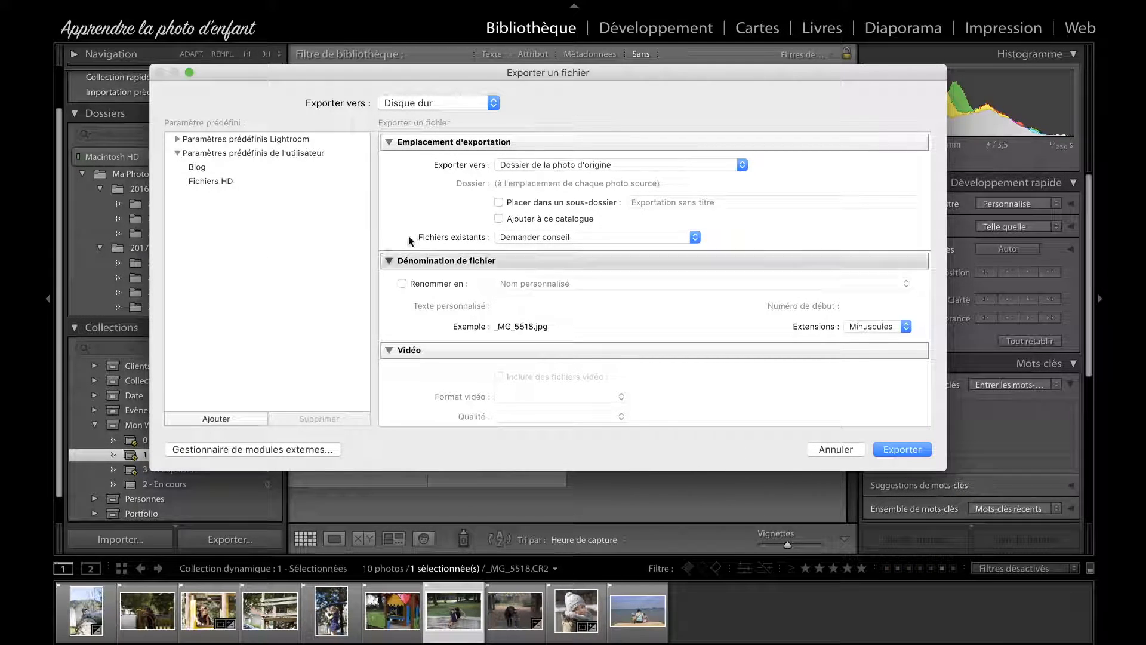
pyautogui.scroll(2, 634, 280)
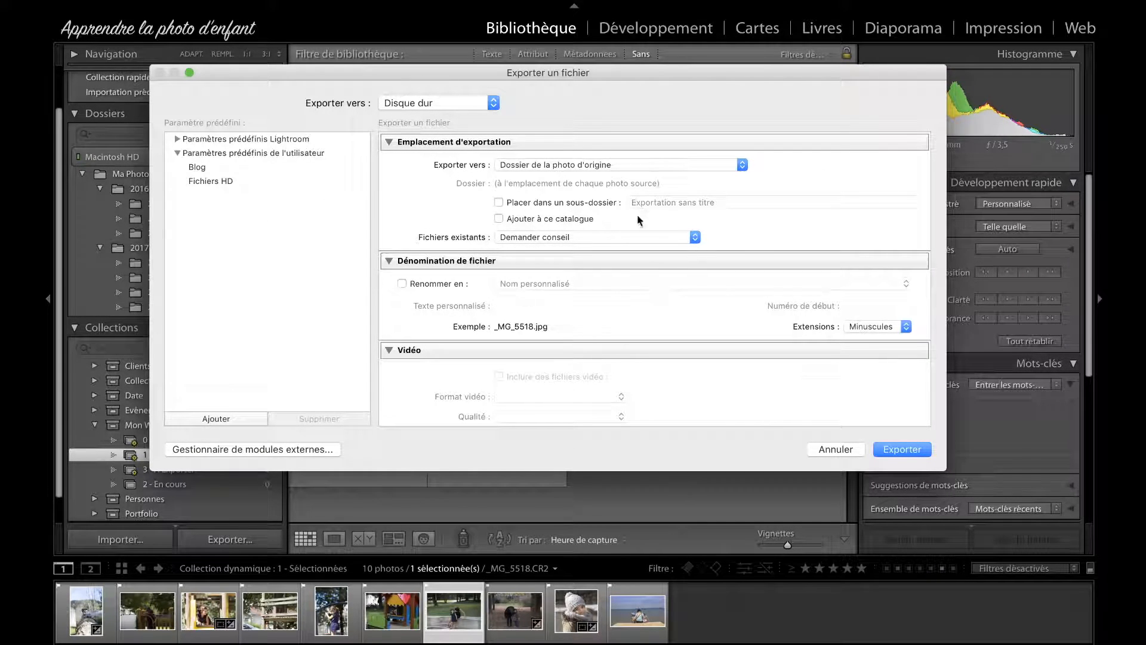
pyautogui.scroll(-5, 585, 302)
pyautogui.scroll(5, 585, 302)
# Load the Blog user preset and examine its destination folder, file size limit and image sizing settings.
pyautogui.click(206, 167)
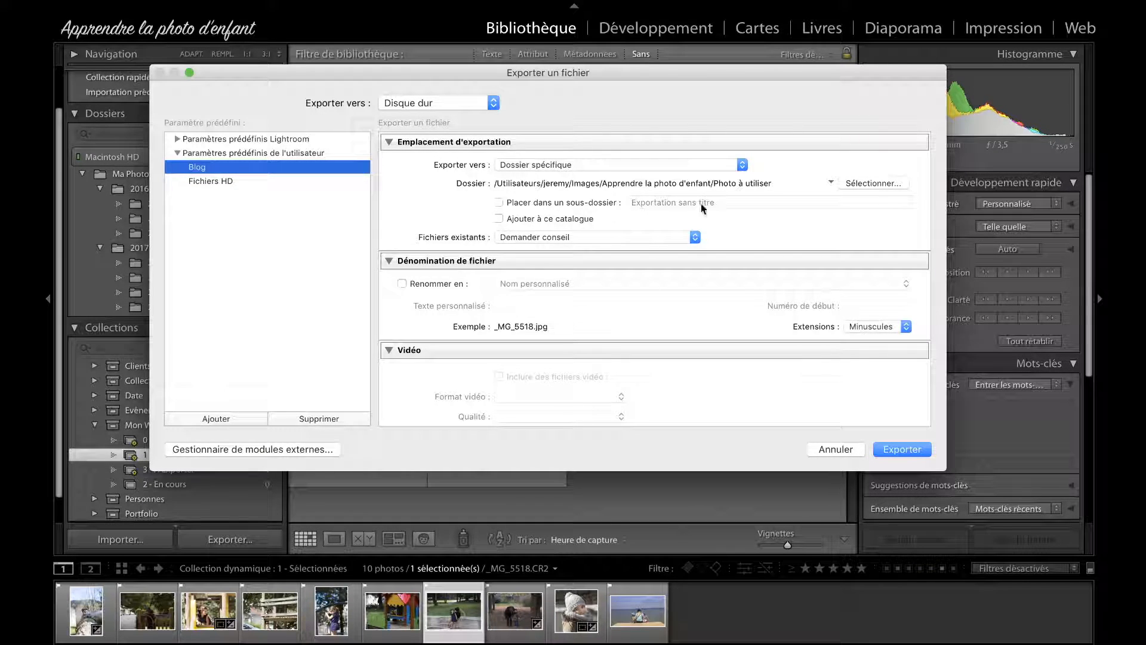
pyautogui.scroll(-10, 706, 205)
pyautogui.scroll(-1, 683, 164)
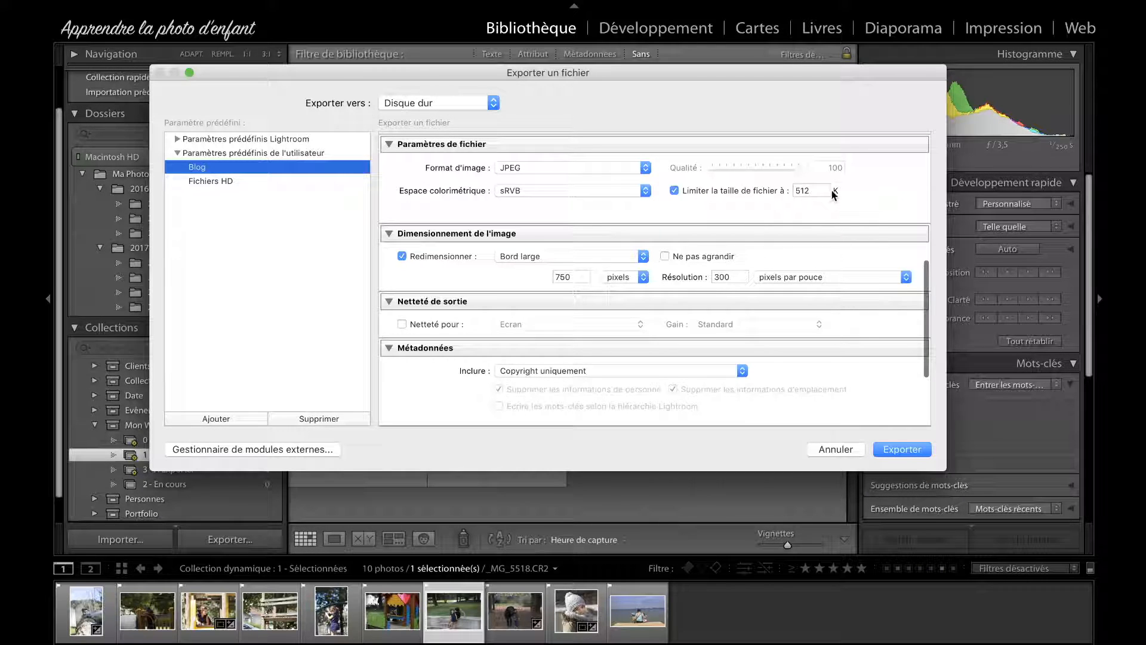
pyautogui.scroll(-5, 824, 202)
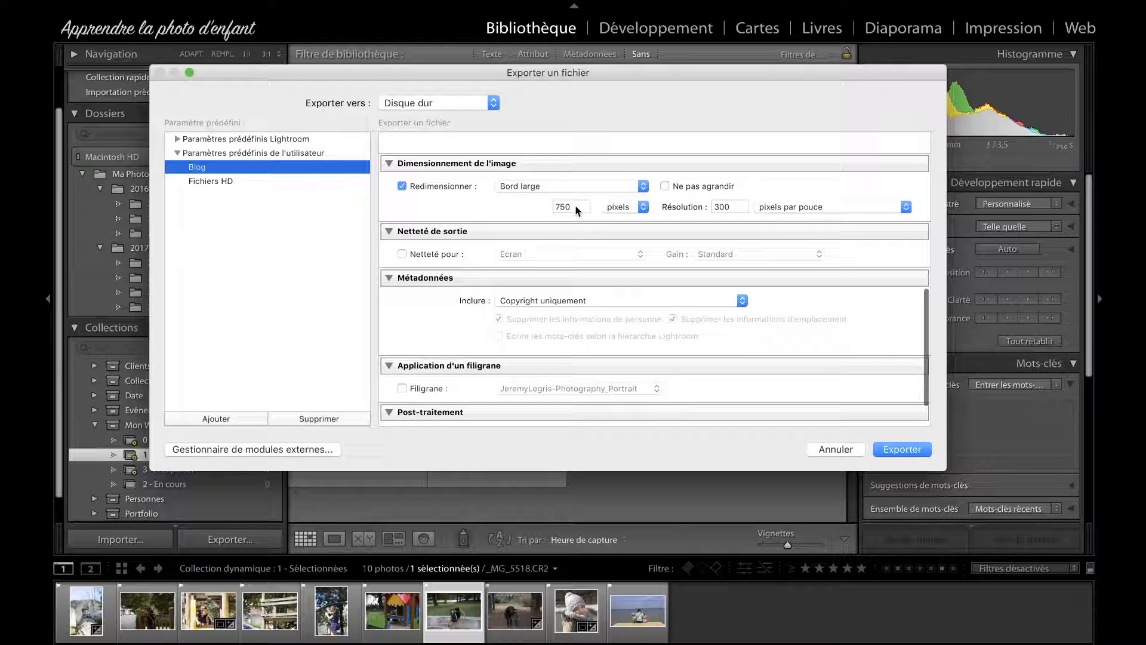
pyautogui.scroll(5, 435, 228)
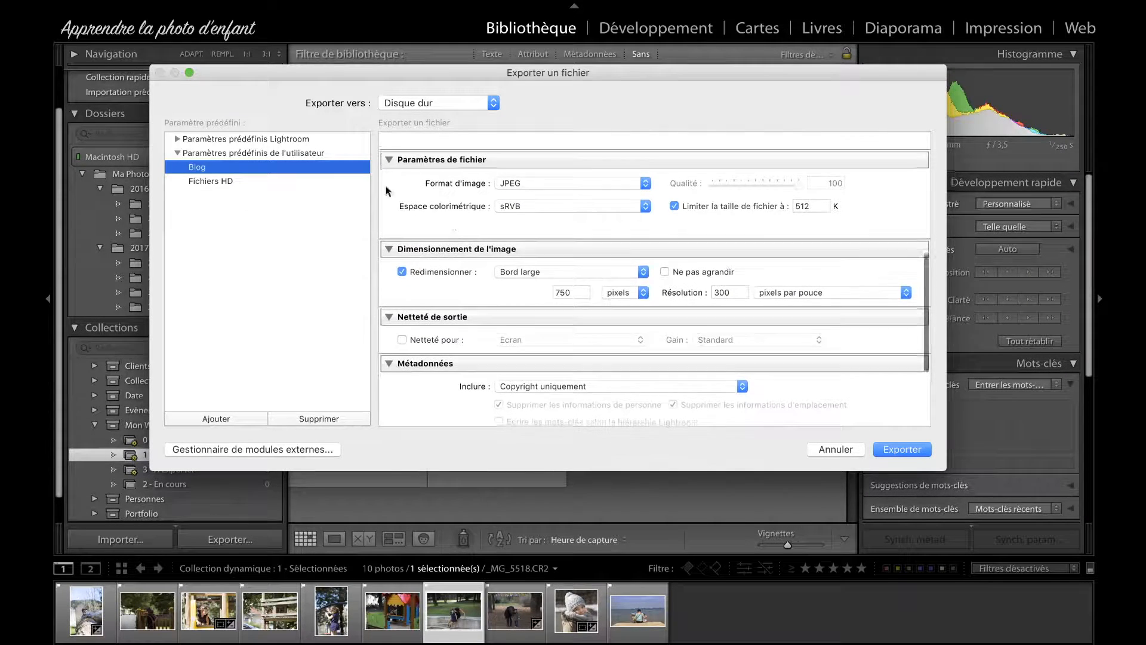
# Load the Fichiers HD user preset and examine its location, quality, resizing and metadata settings.
pyautogui.click(208, 181)
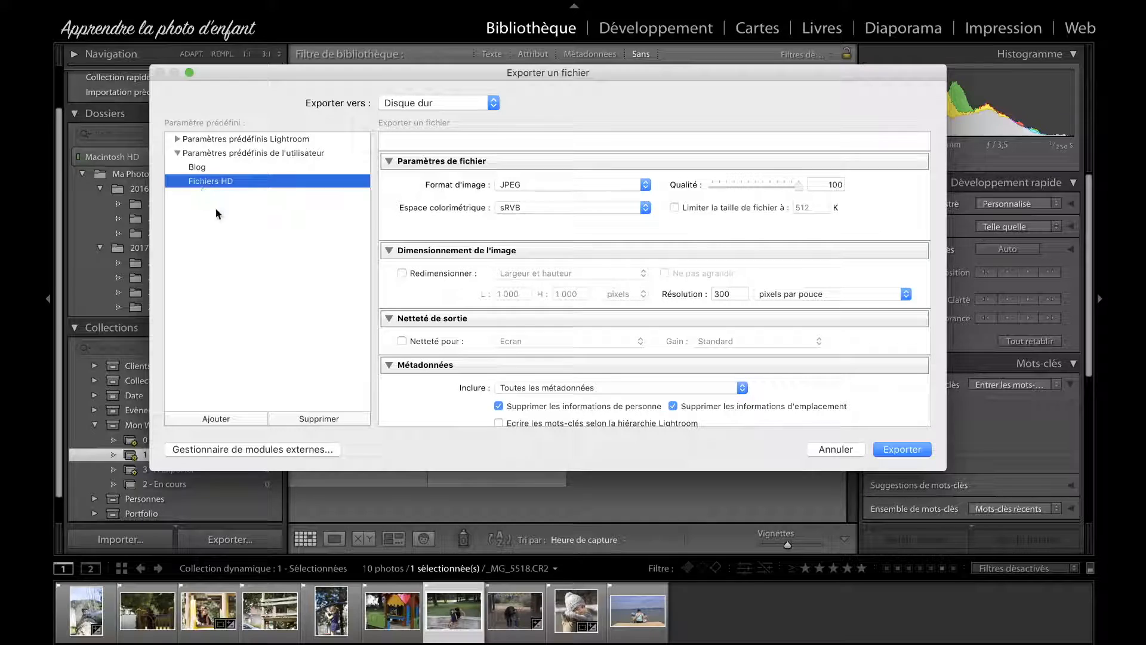
pyautogui.scroll(5, 681, 188)
pyautogui.scroll(-6, 685, 189)
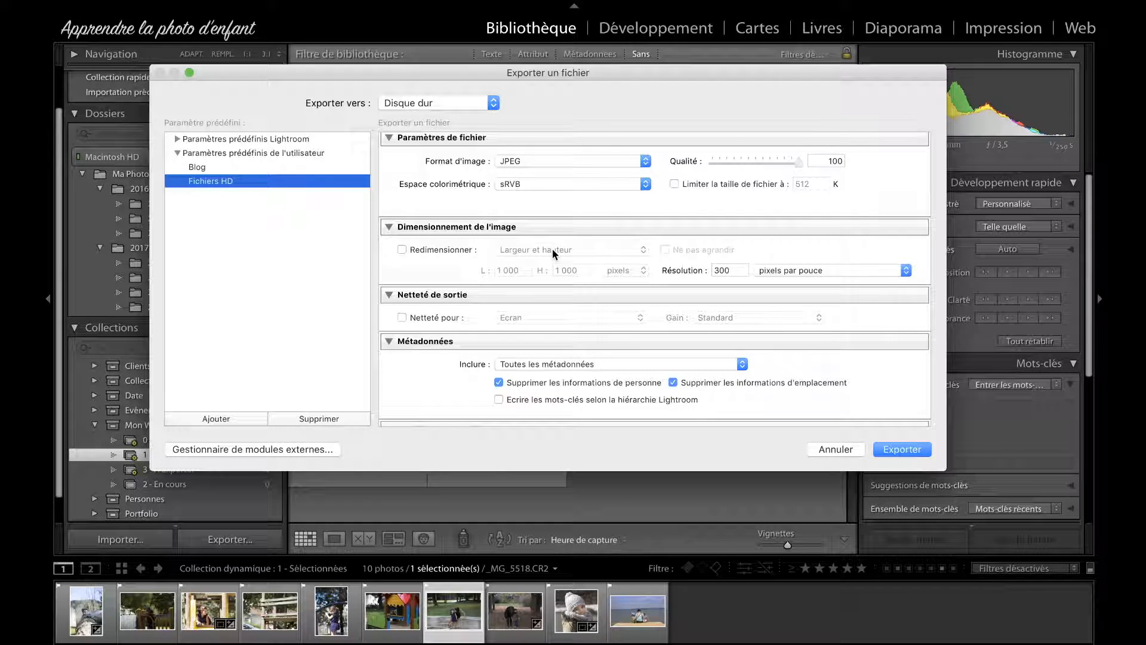
pyautogui.scroll(2, 604, 245)
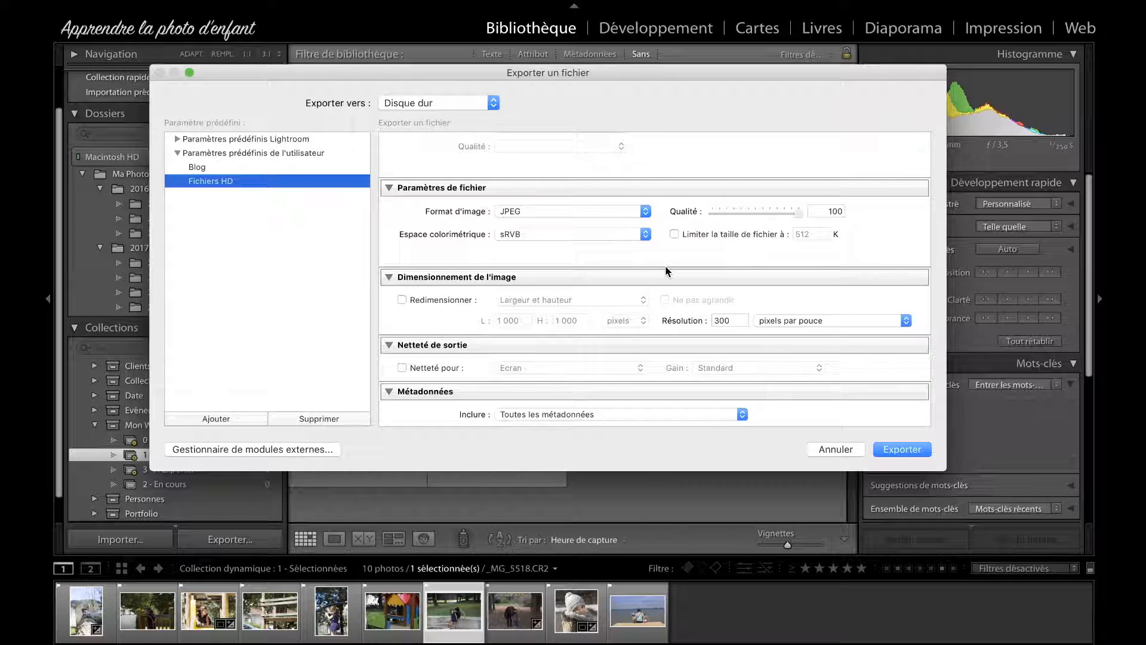
pyautogui.scroll(10, 686, 253)
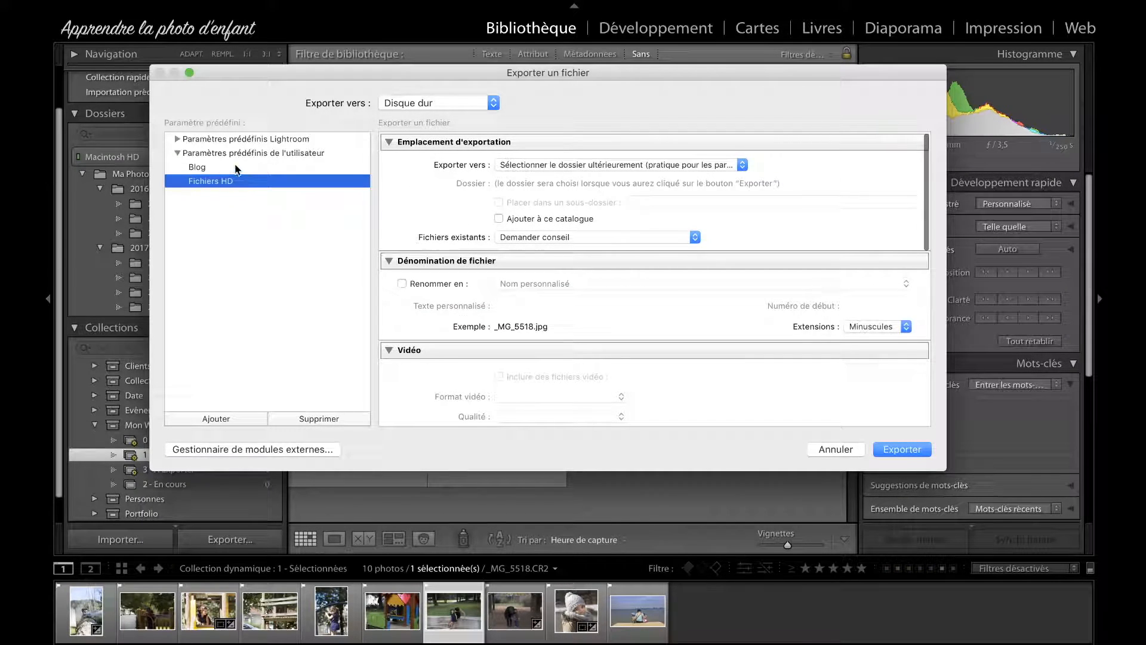
pyautogui.scroll(2, 588, 238)
# Switch to the Blog preset for comparison and reapply the Fichiers HD preset.
pyautogui.click(197, 167)
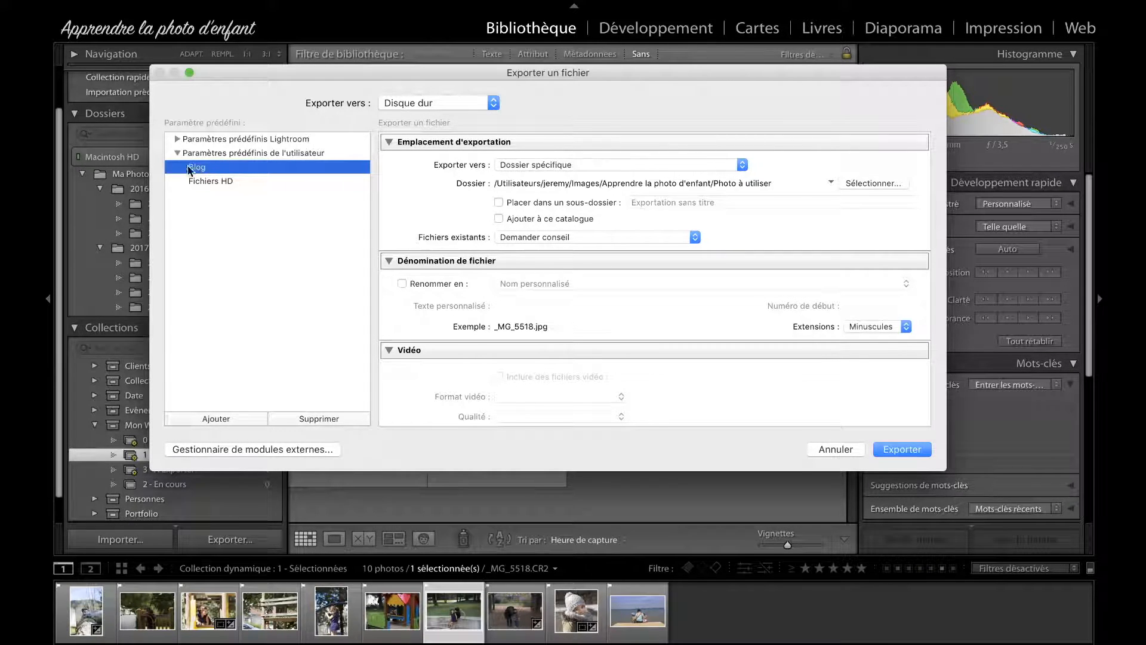
pyautogui.click(219, 184)
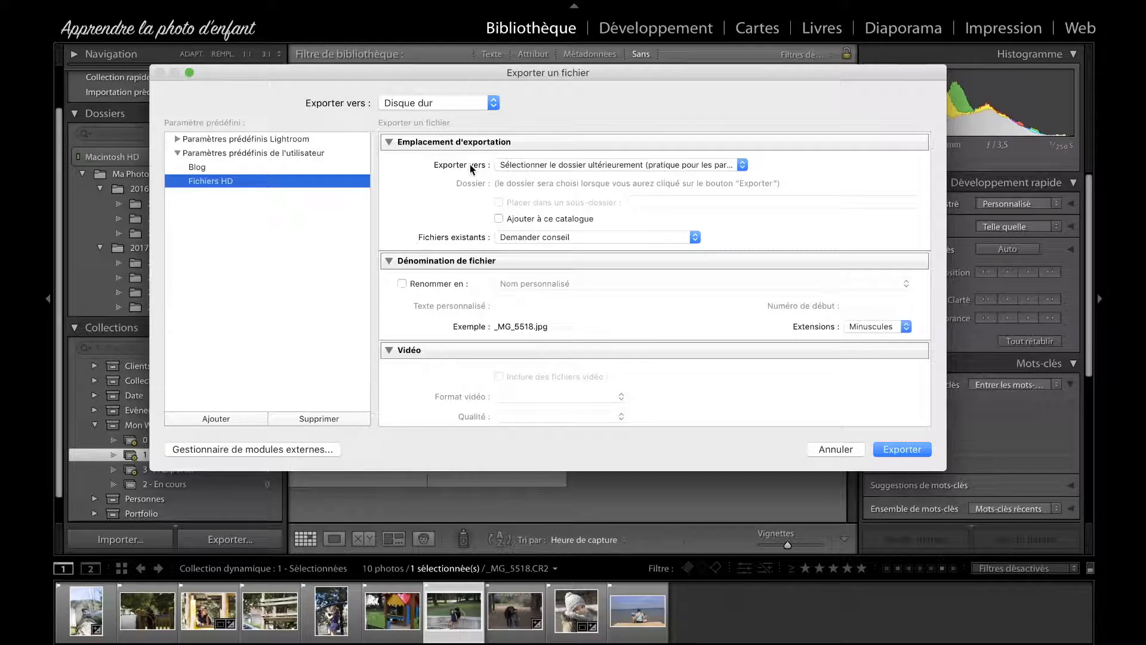
pyautogui.scroll(-5, 597, 251)
pyautogui.scroll(5, 577, 278)
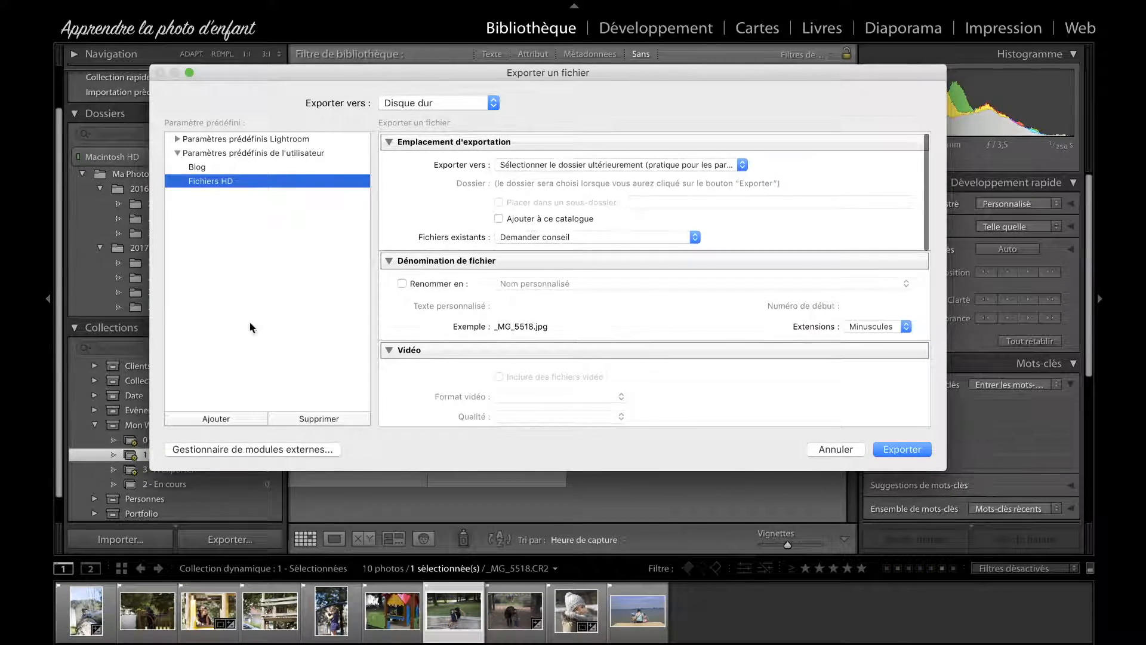
pyautogui.scroll(-5, 607, 233)
pyautogui.scroll(5, 608, 227)
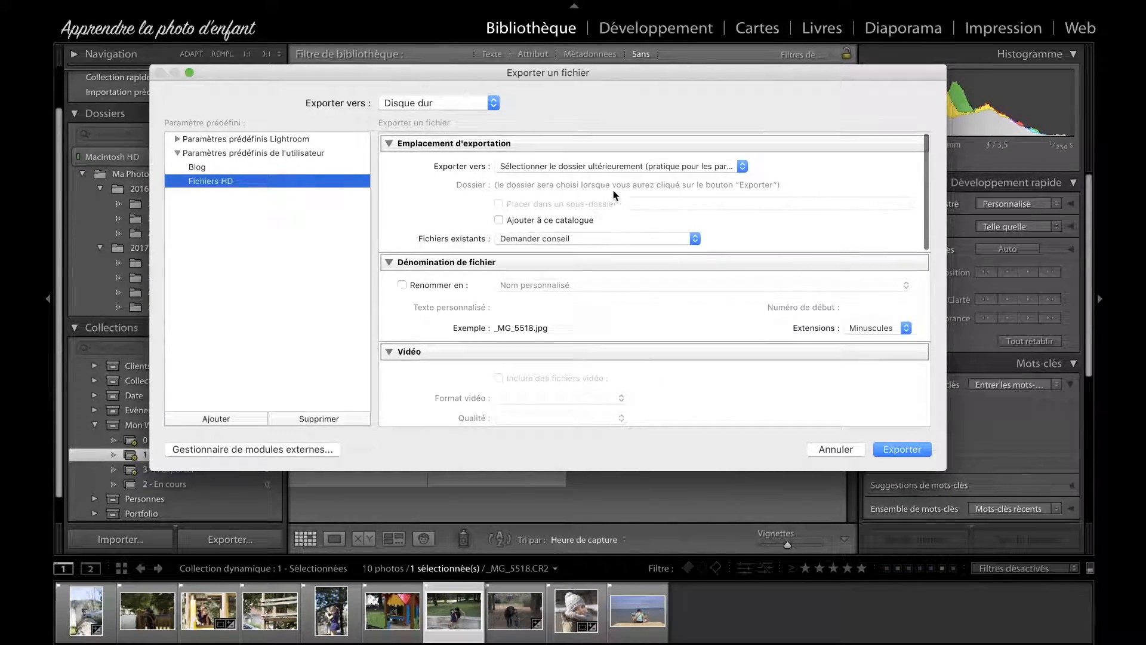
# Set the export destination to Bureau and limit the file size to 2 000 K.
pyautogui.click(610, 163)
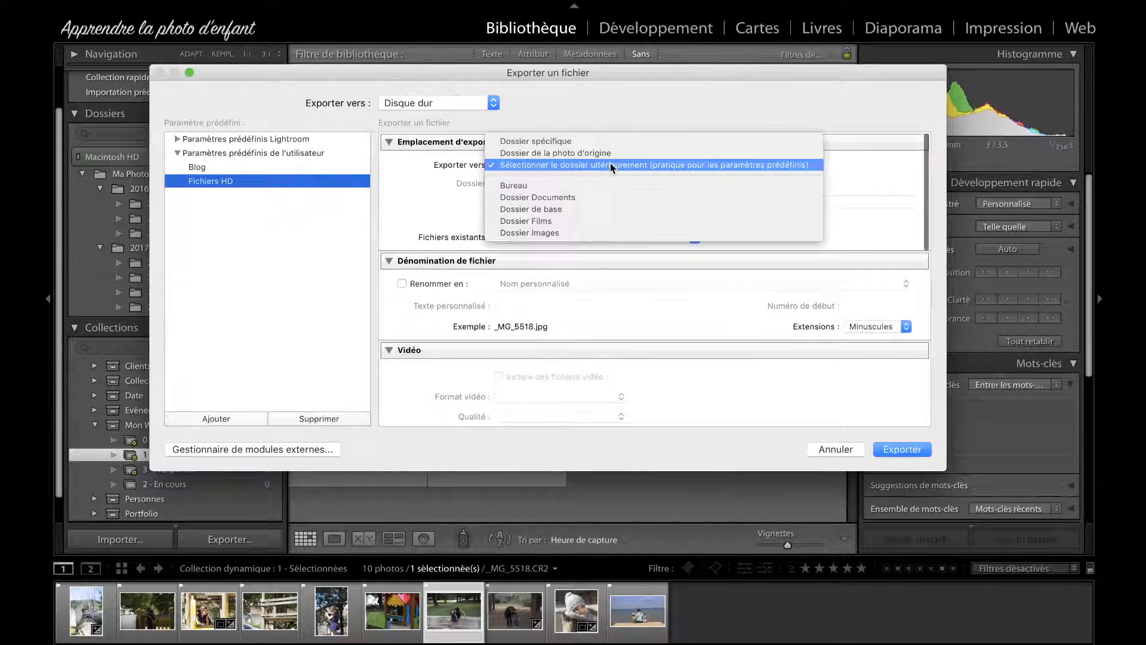
pyautogui.click(520, 185)
pyautogui.scroll(-5, 649, 224)
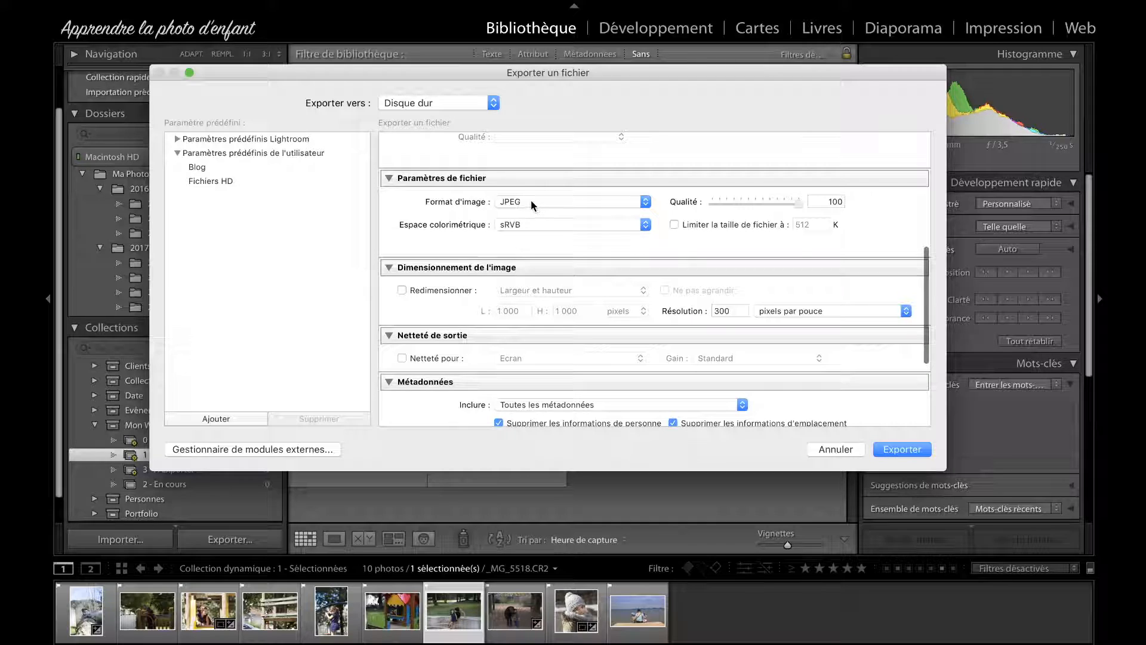
pyautogui.click(709, 230)
pyautogui.doubleClick(813, 225)
pyautogui.write('2 000')
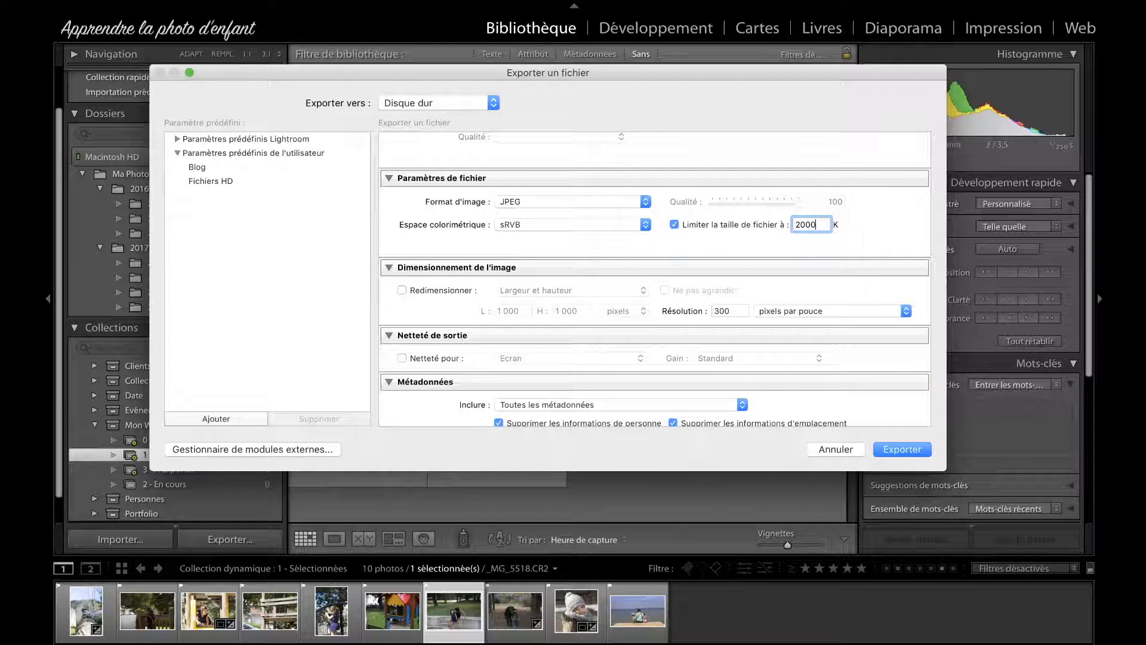
pyautogui.click(872, 227)
# Enable resizing of the exported image by Largeur et hauteur.
pyautogui.scroll(-3, 538, 239)
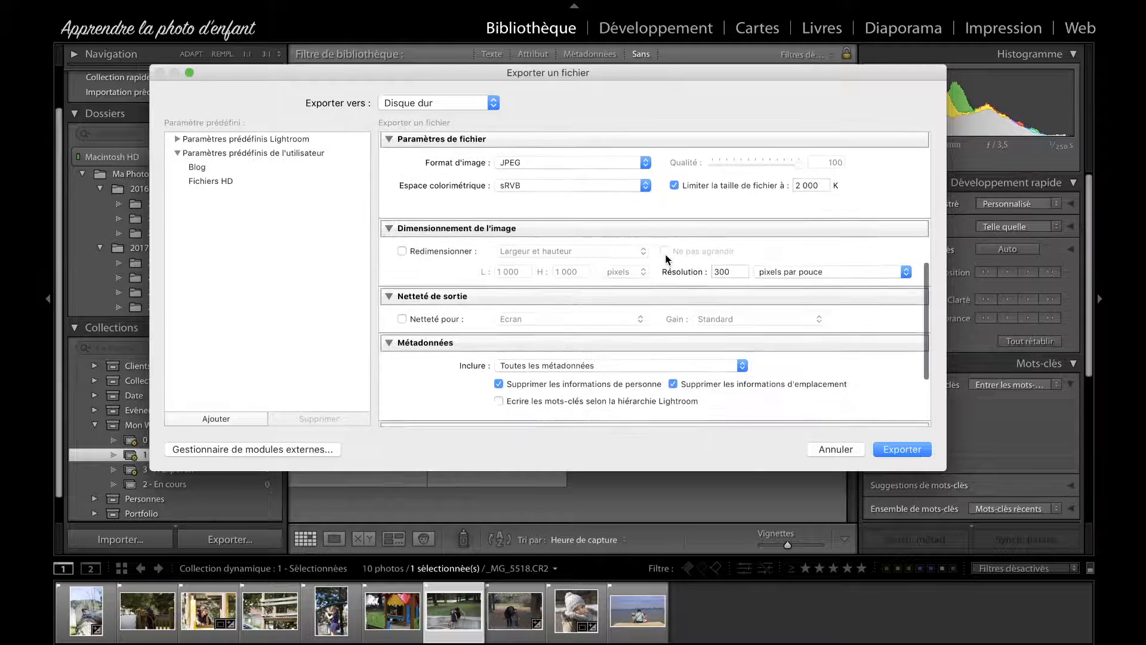
pyautogui.click(421, 245)
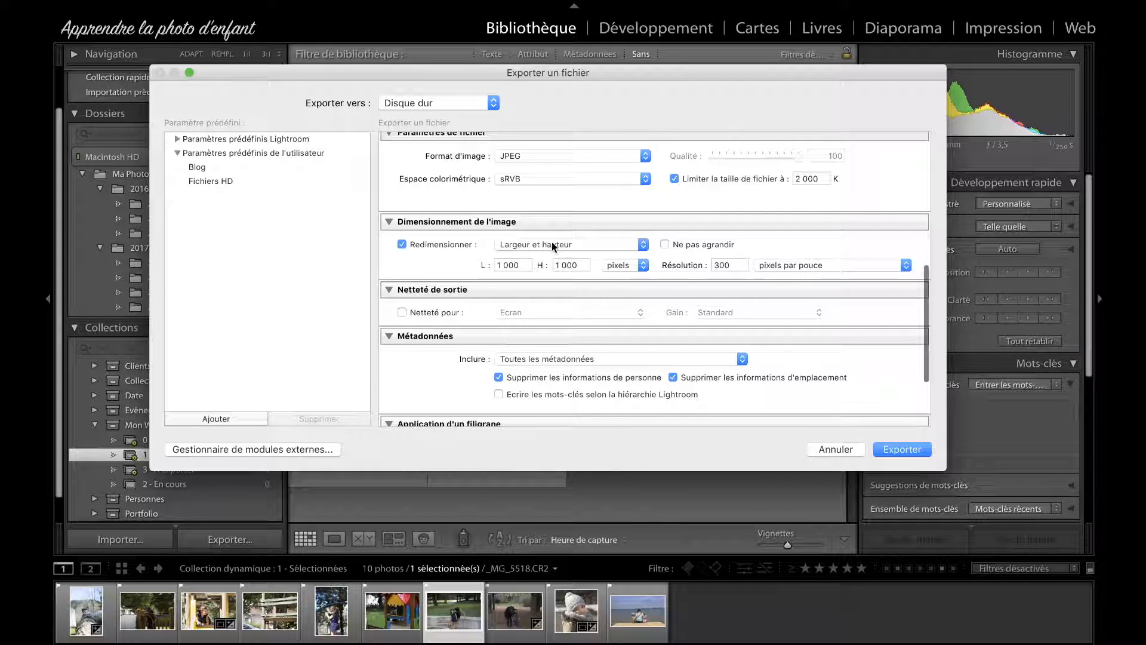
pyautogui.scroll(10, 584, 271)
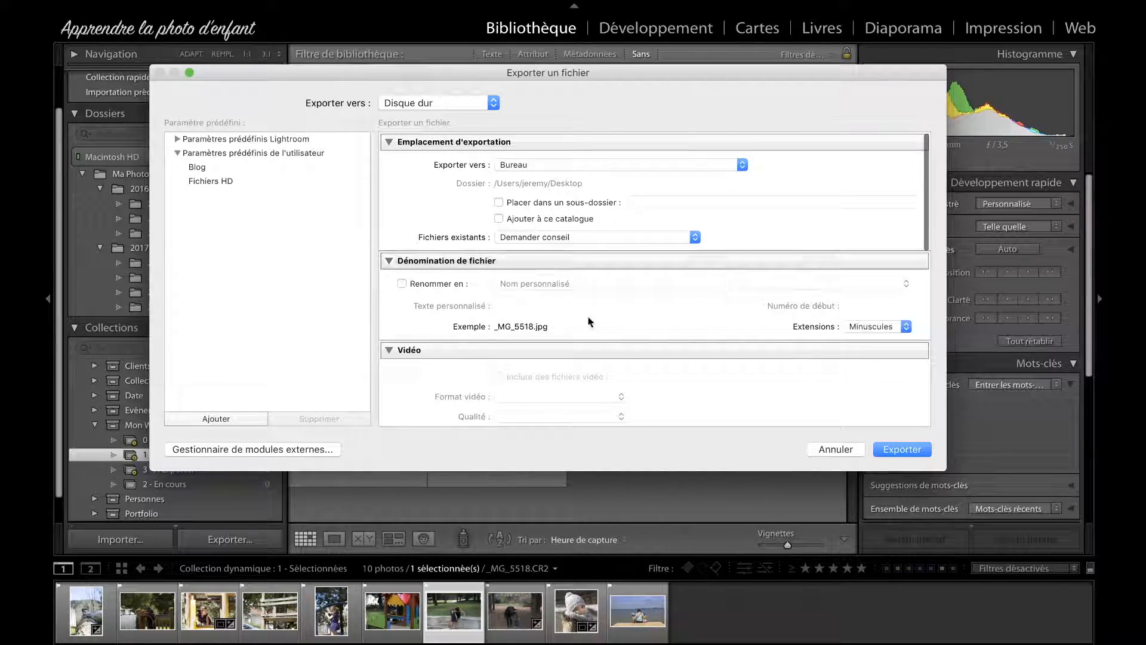
# Save the current export settings as a preset named Test in the Paramètres prédéfinis de l'utilisateur folder.
pyautogui.scroll(-10, 571, 276)
pyautogui.scroll(10, 627, 283)
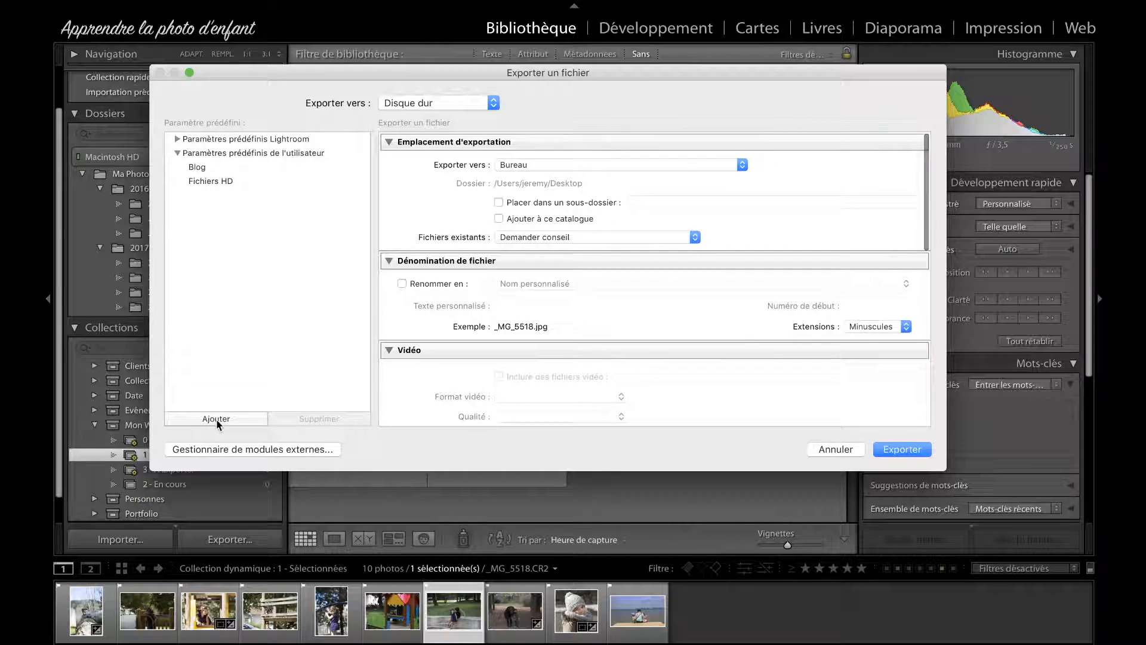
pyautogui.scroll(-10, 684, 358)
pyautogui.scroll(-5, 686, 268)
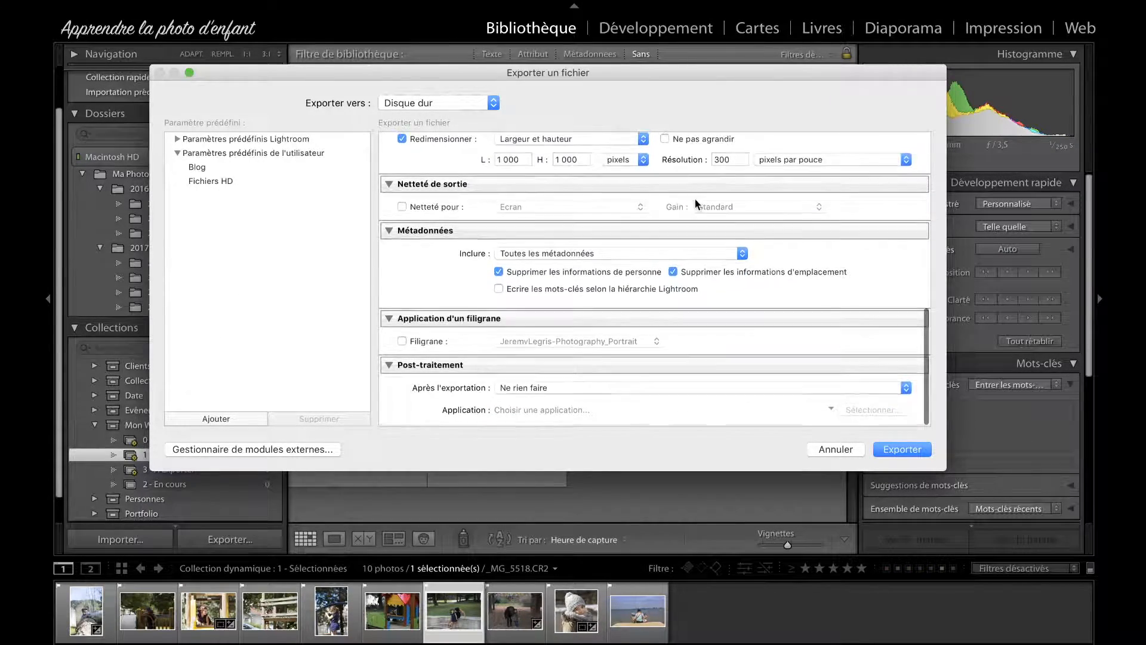
pyautogui.scroll(15, 720, 381)
pyautogui.click(216, 419)
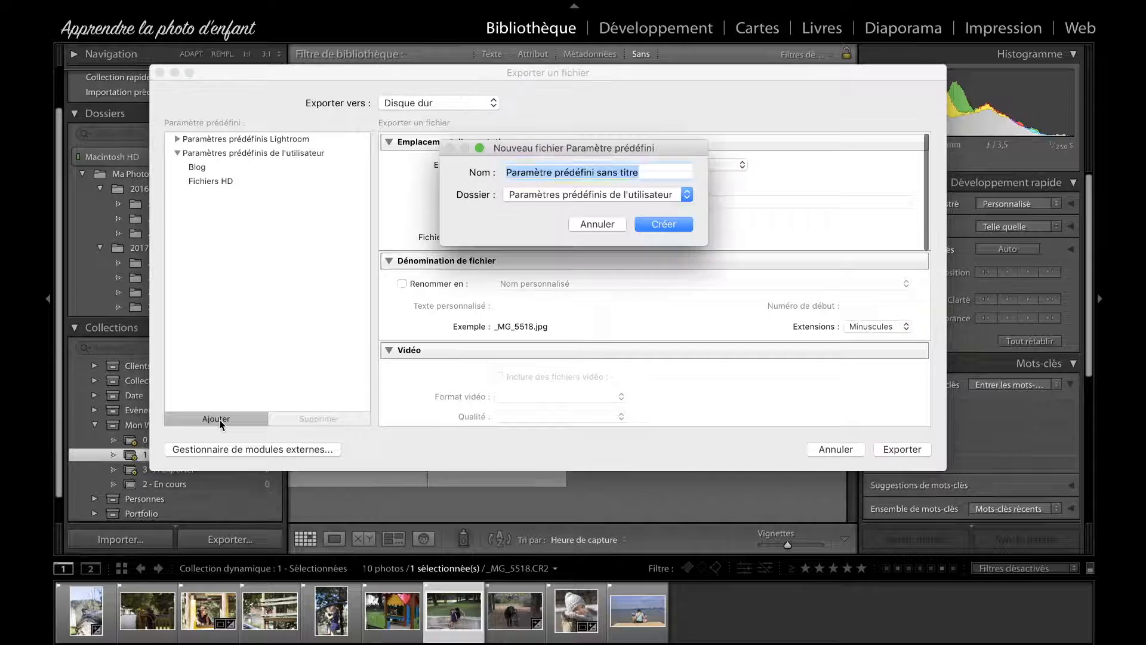
pyautogui.write('T')
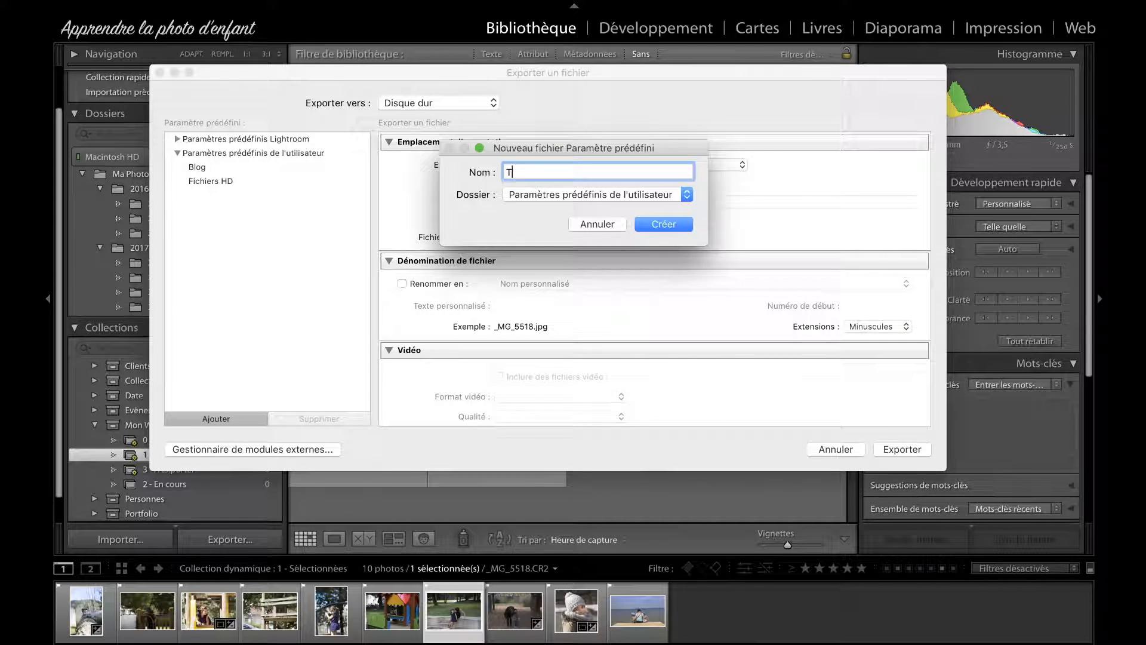
pyautogui.write('Est')
pyautogui.click(540, 195)
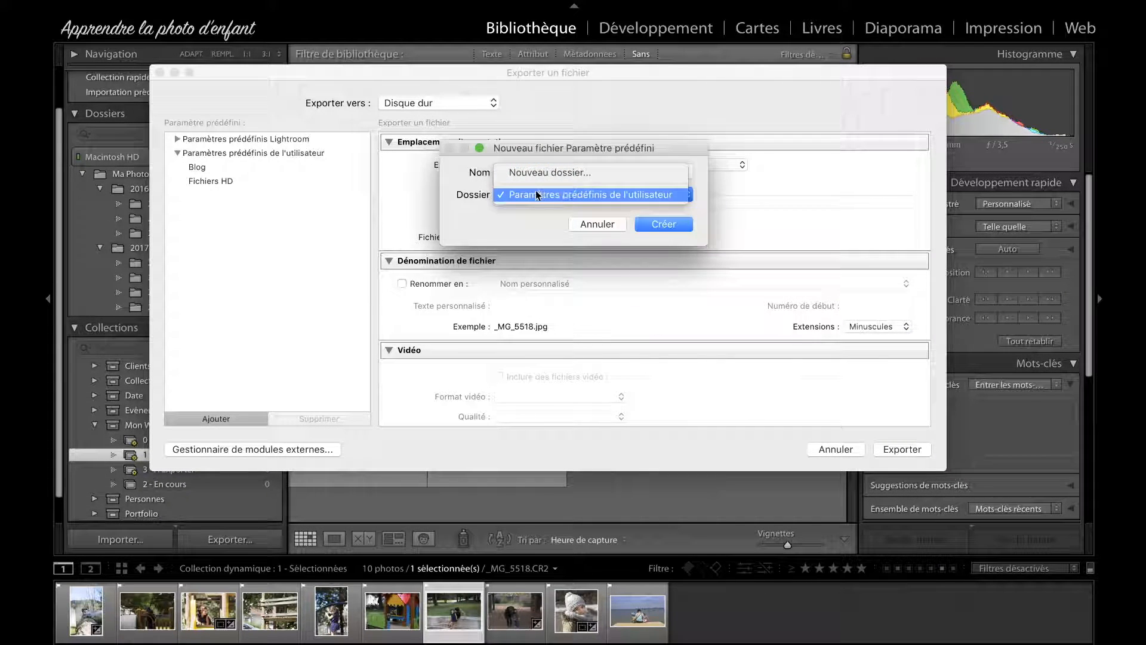
pyautogui.click(568, 195)
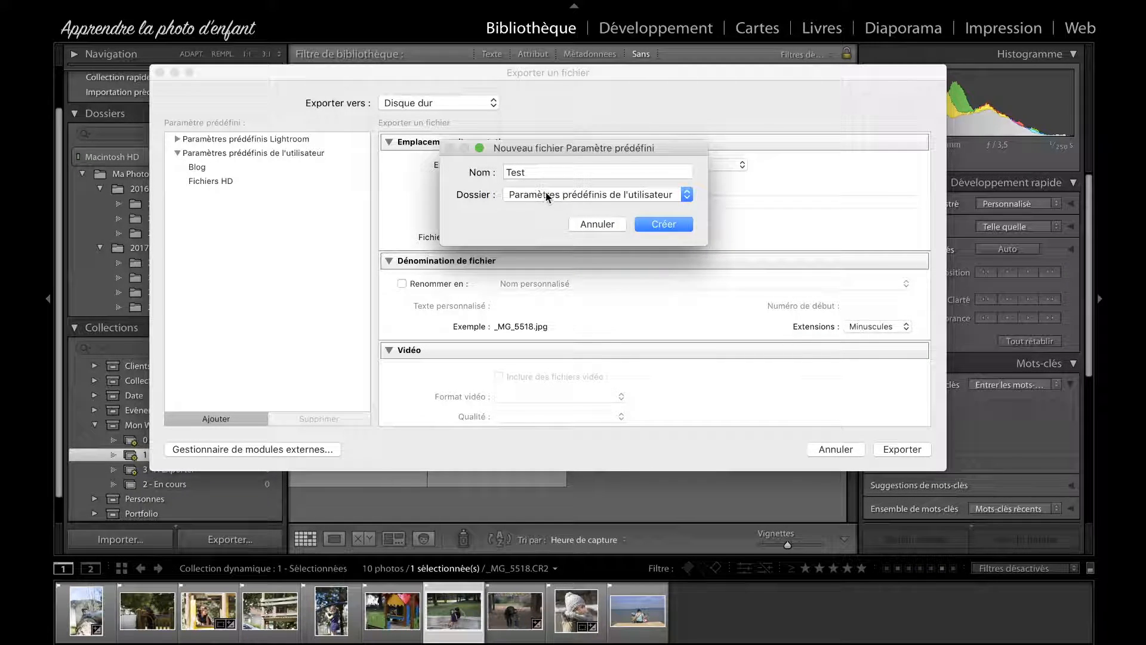
pyautogui.click(676, 223)
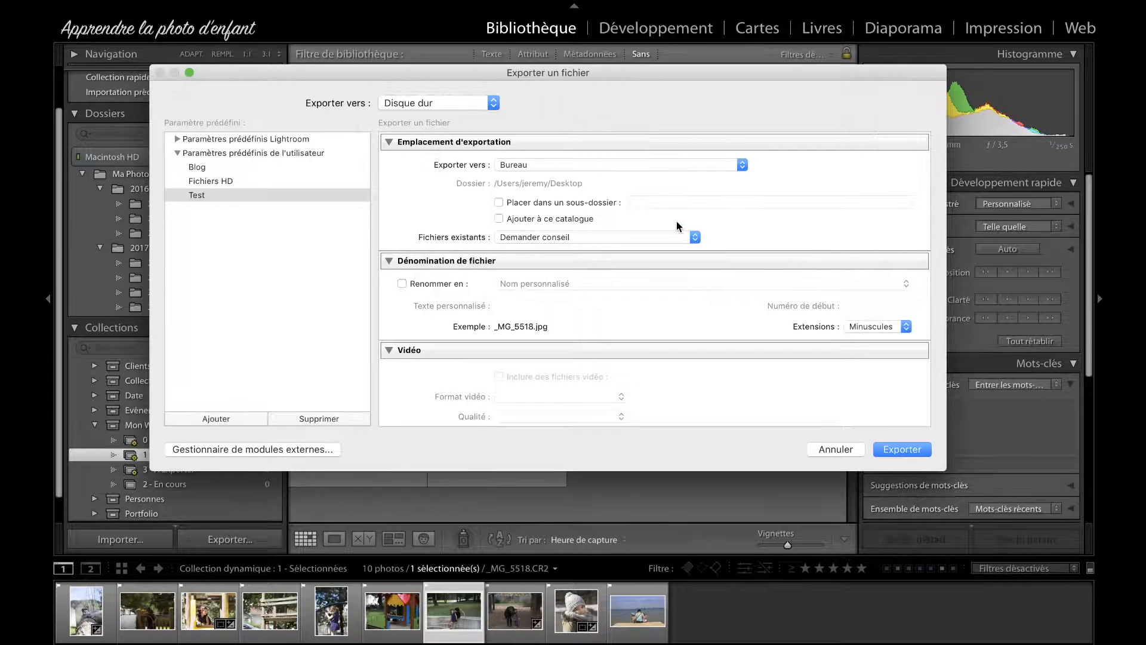
# Switch from Test to the Fichiers HD preset and back, and examine Test's destination, file size and resizing settings.
pyautogui.click(195, 196)
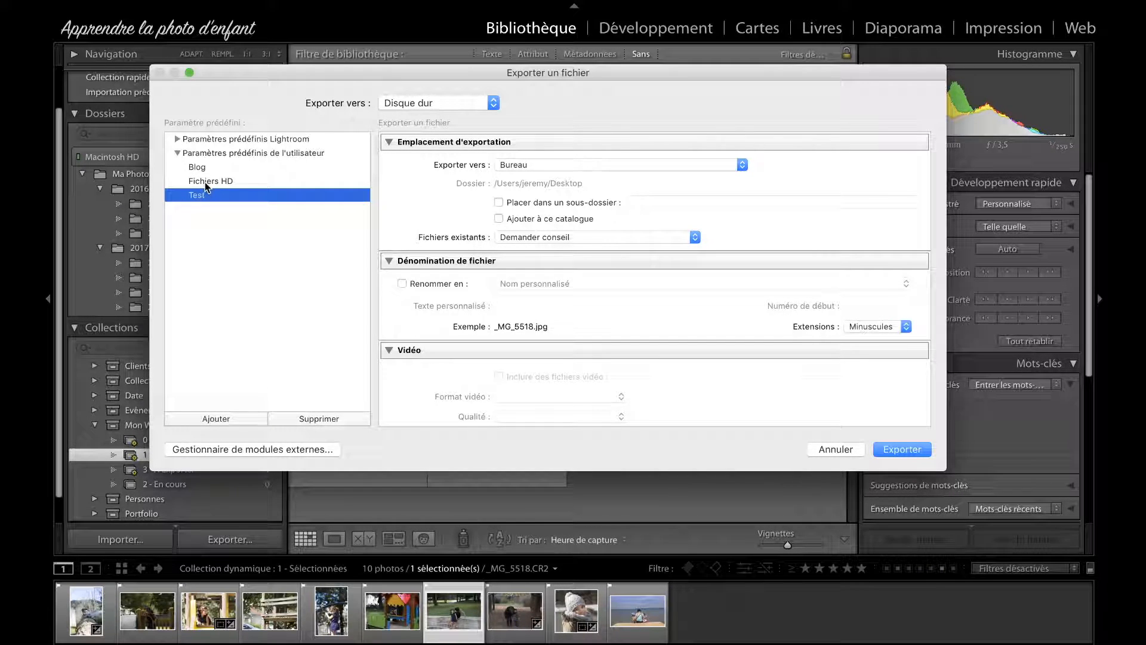
pyautogui.click(206, 182)
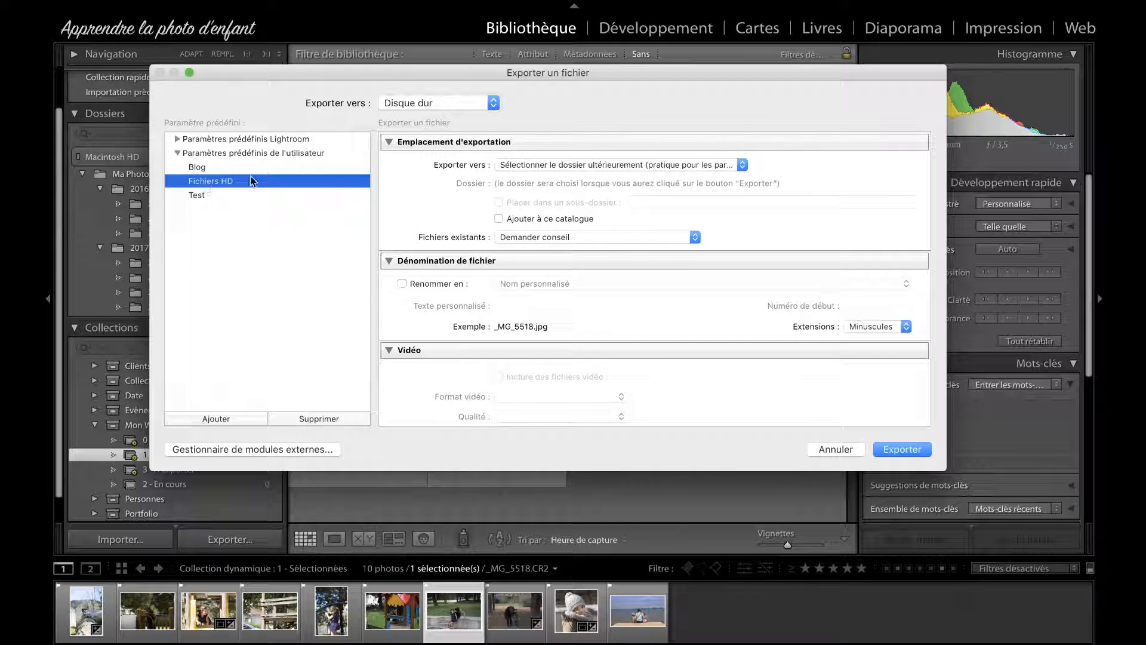
pyautogui.click(199, 196)
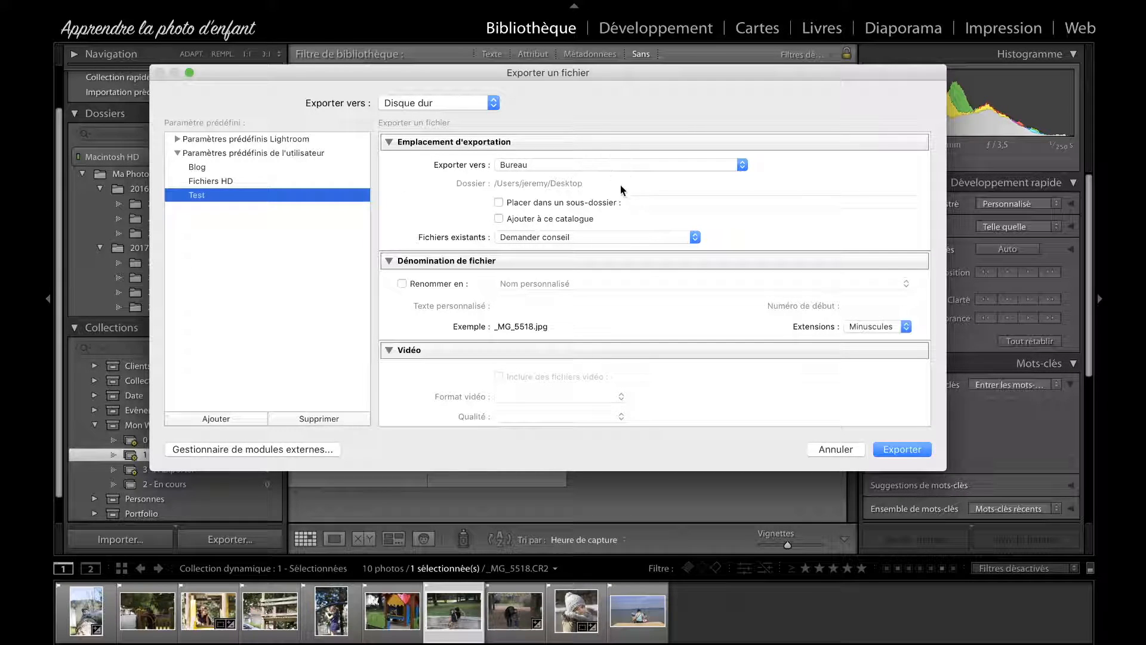
pyautogui.scroll(-5, 636, 170)
pyautogui.scroll(-3, 669, 170)
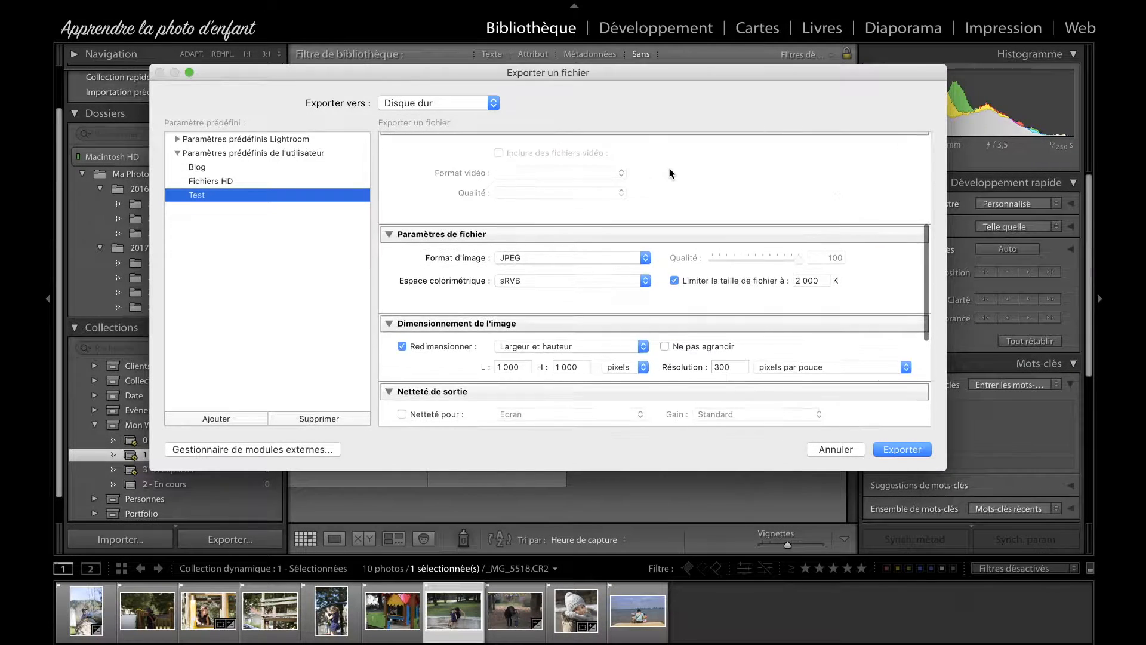
pyautogui.scroll(-2, 849, 271)
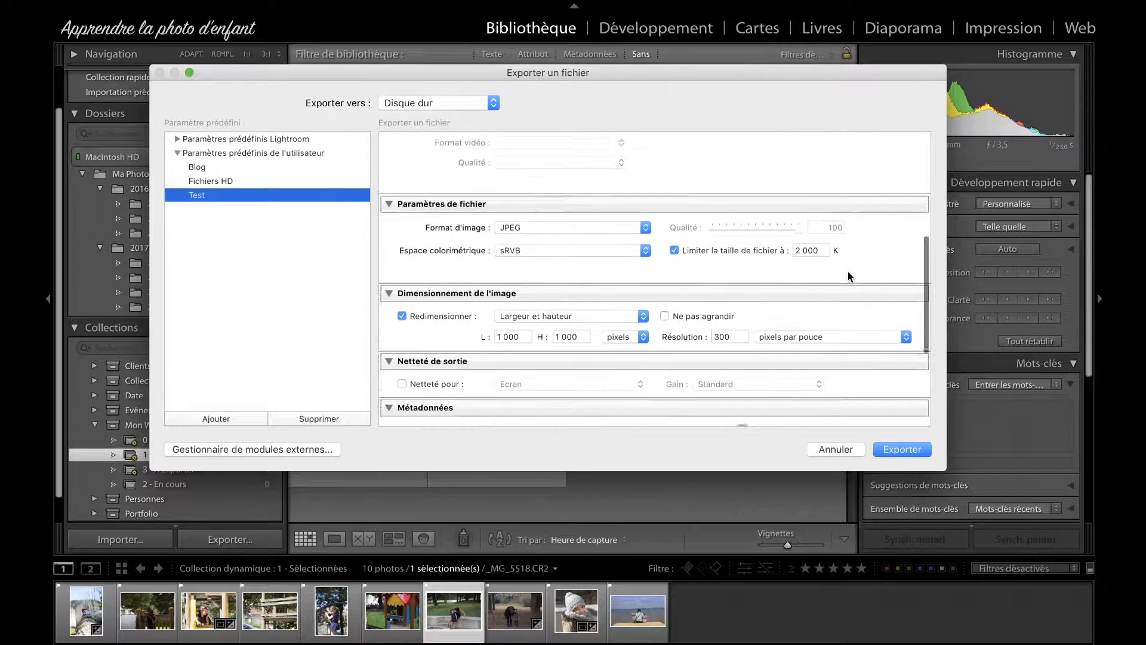
pyautogui.scroll(-1, 555, 309)
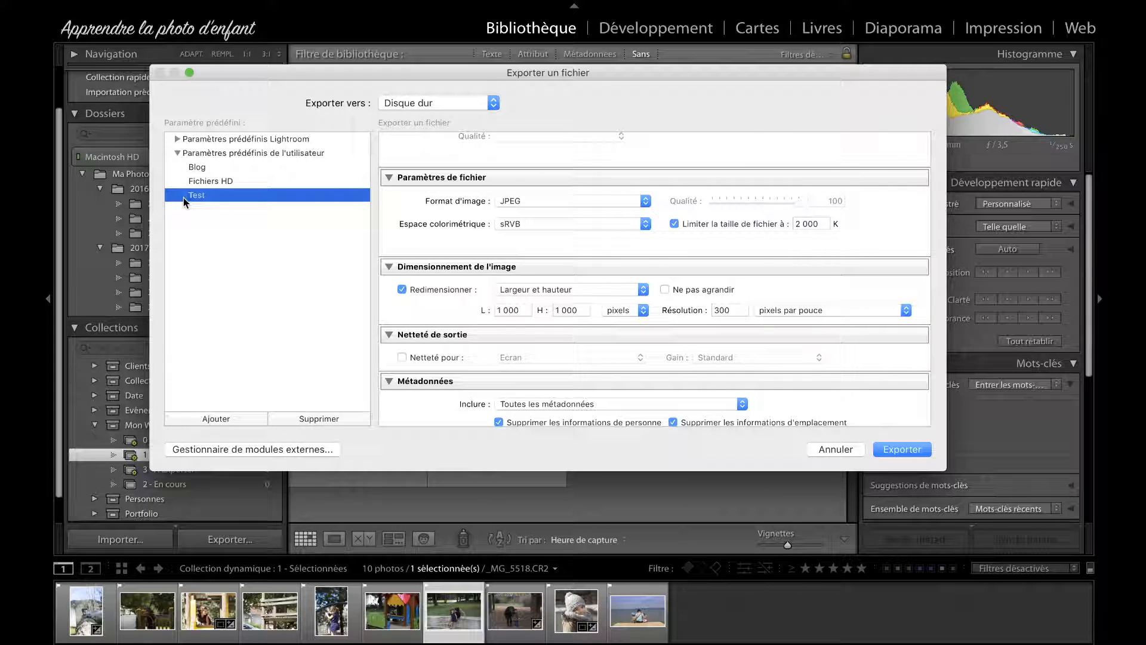
# Limit the file size to 1 000 K and update the Test preset with the current settings.
pyautogui.scroll(2, 687, 251)
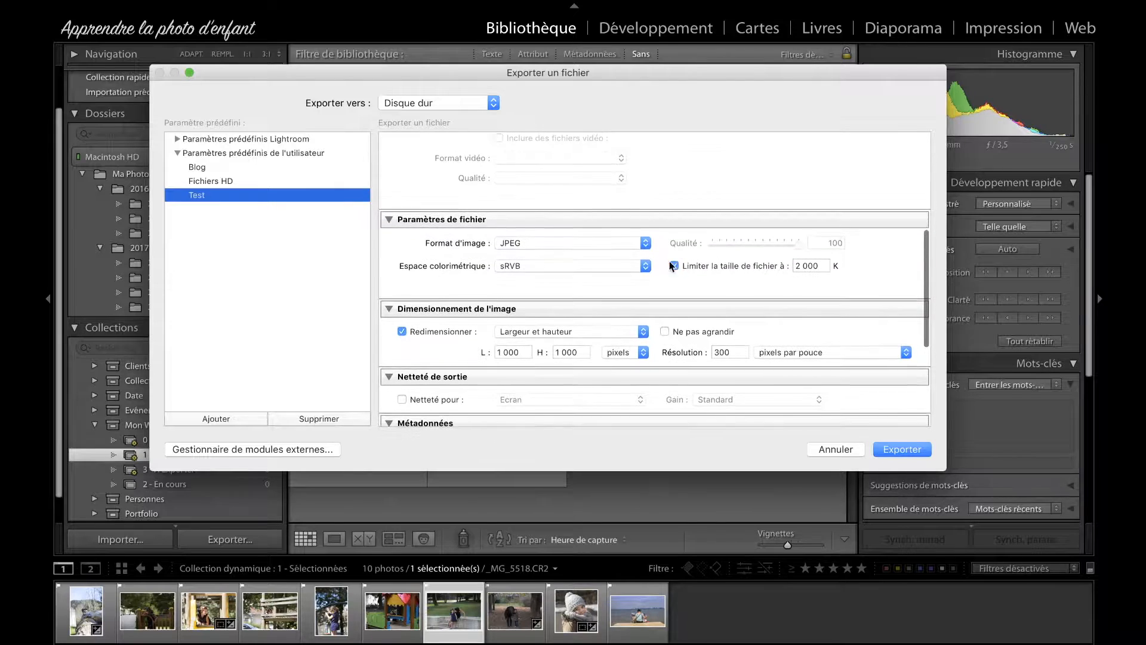
pyautogui.doubleClick(799, 266)
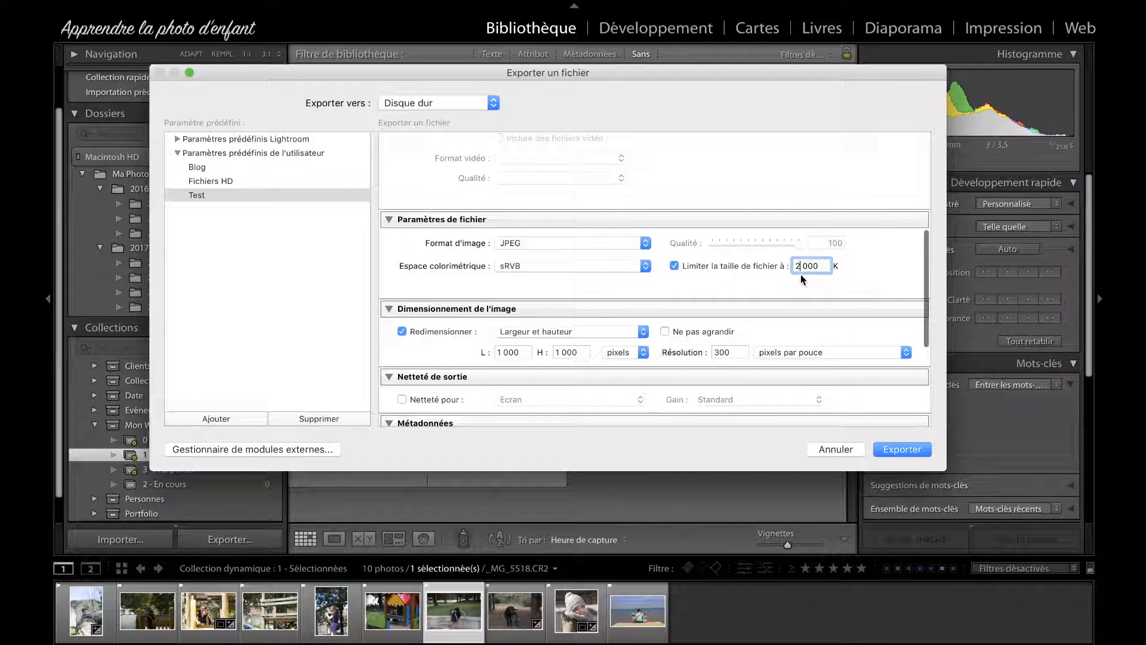
pyautogui.write('1')
pyautogui.click(943, 275)
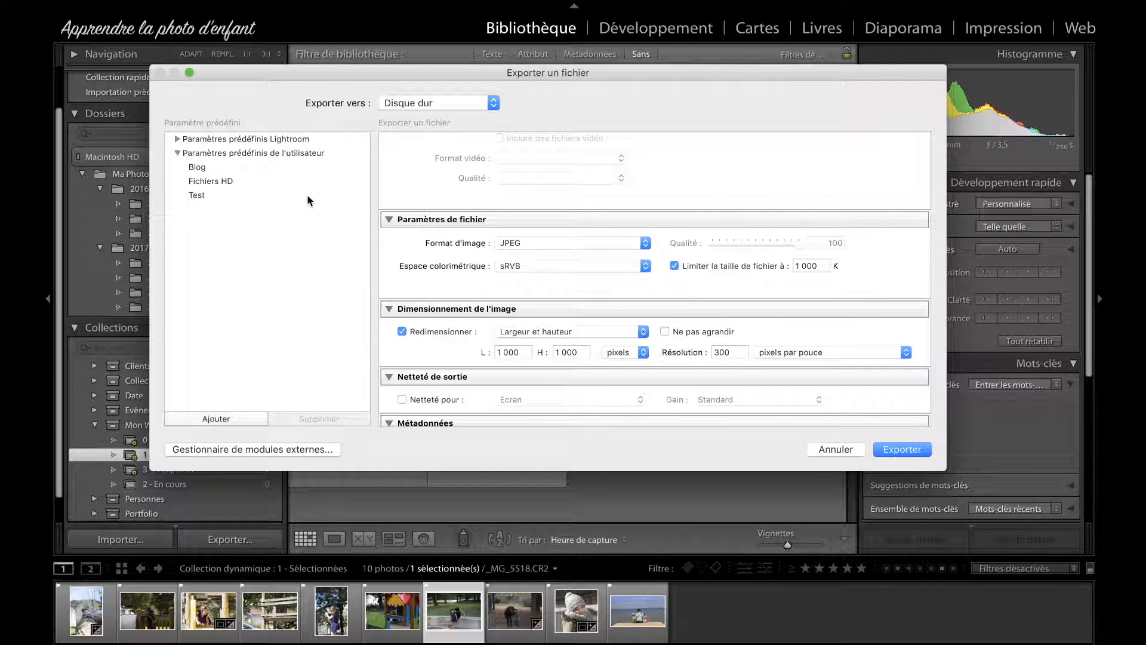
pyautogui.rightClick(198, 199)
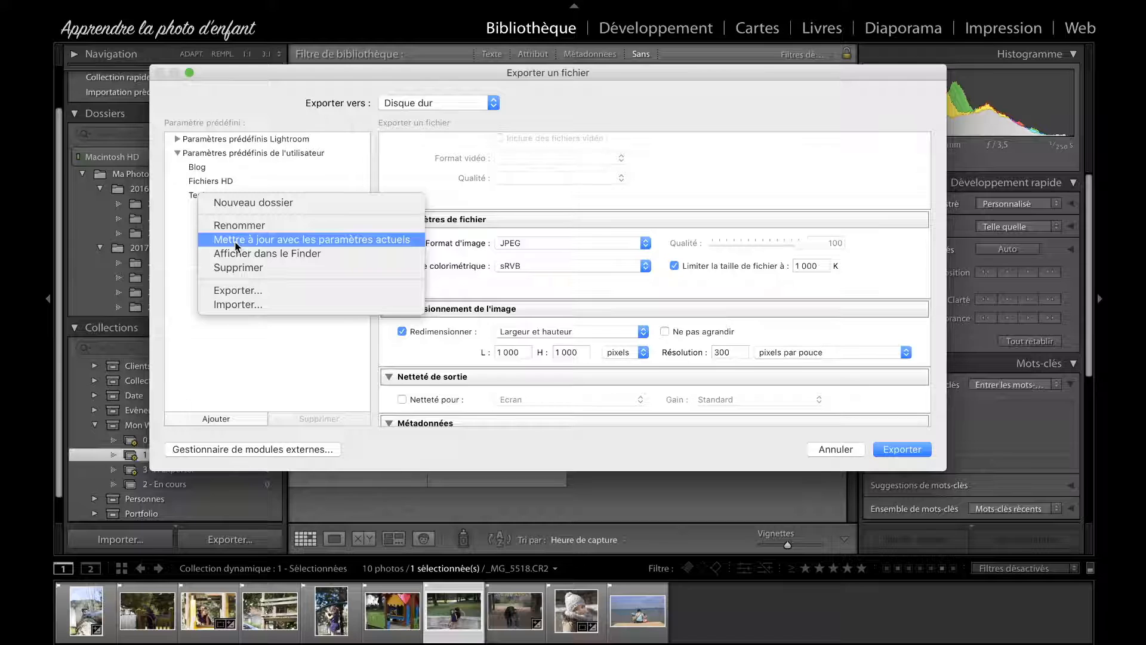
pyautogui.click(385, 239)
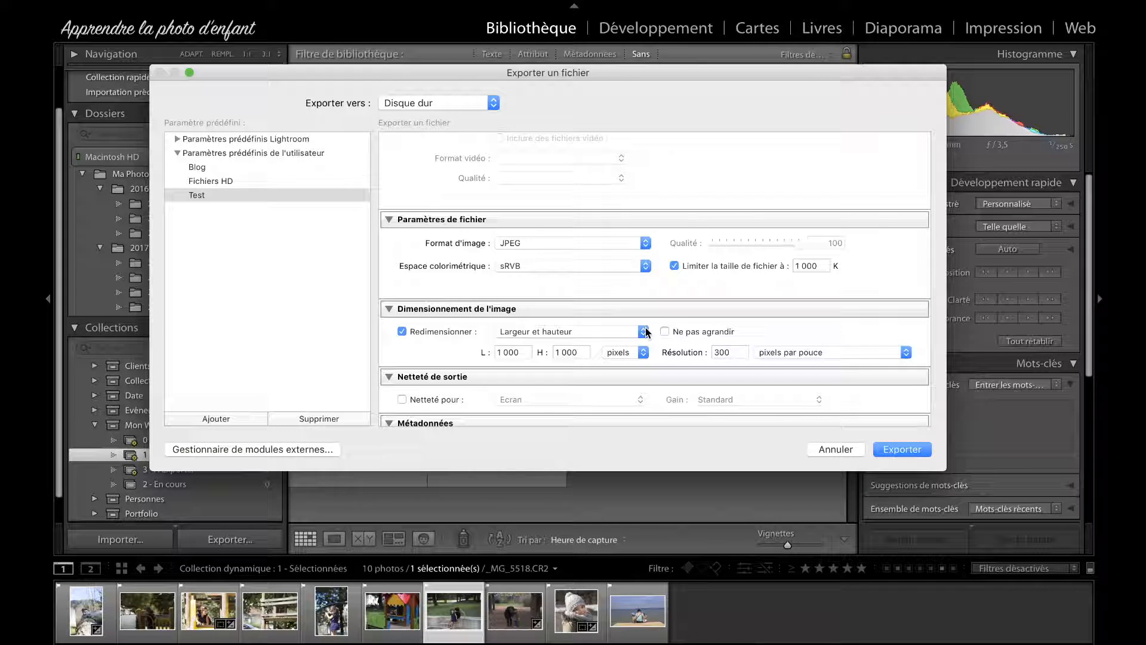
# Load Fichiers HD and reload Test to check the file size limit stored in the updated preset.
pyautogui.click(225, 182)
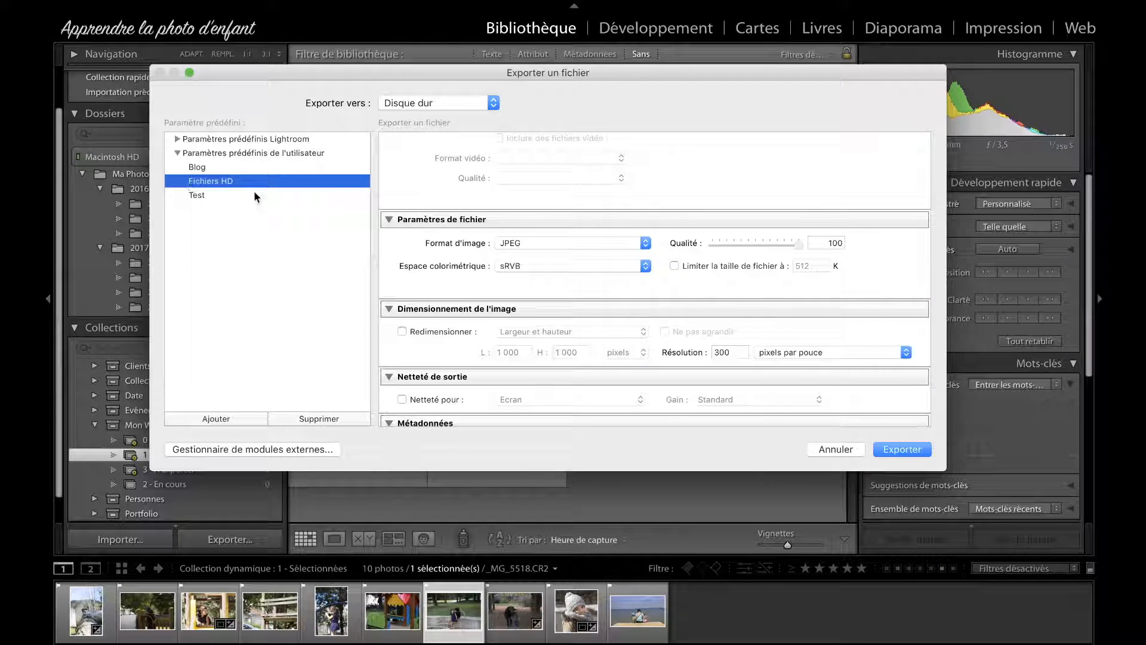
pyautogui.click(198, 197)
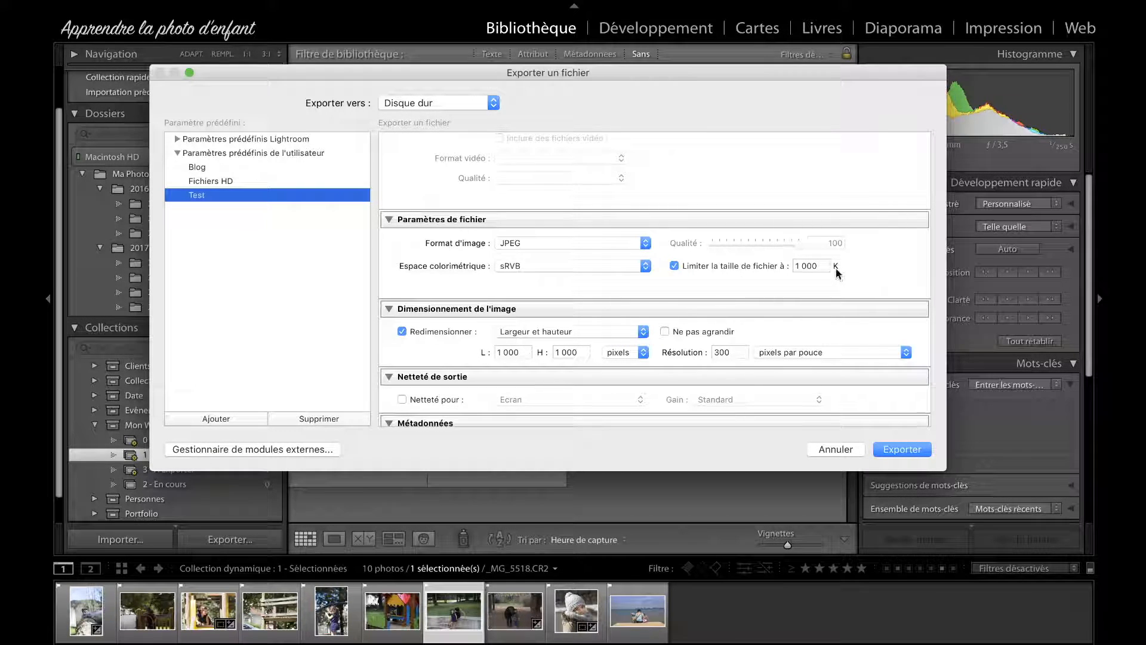
pyautogui.click(775, 288)
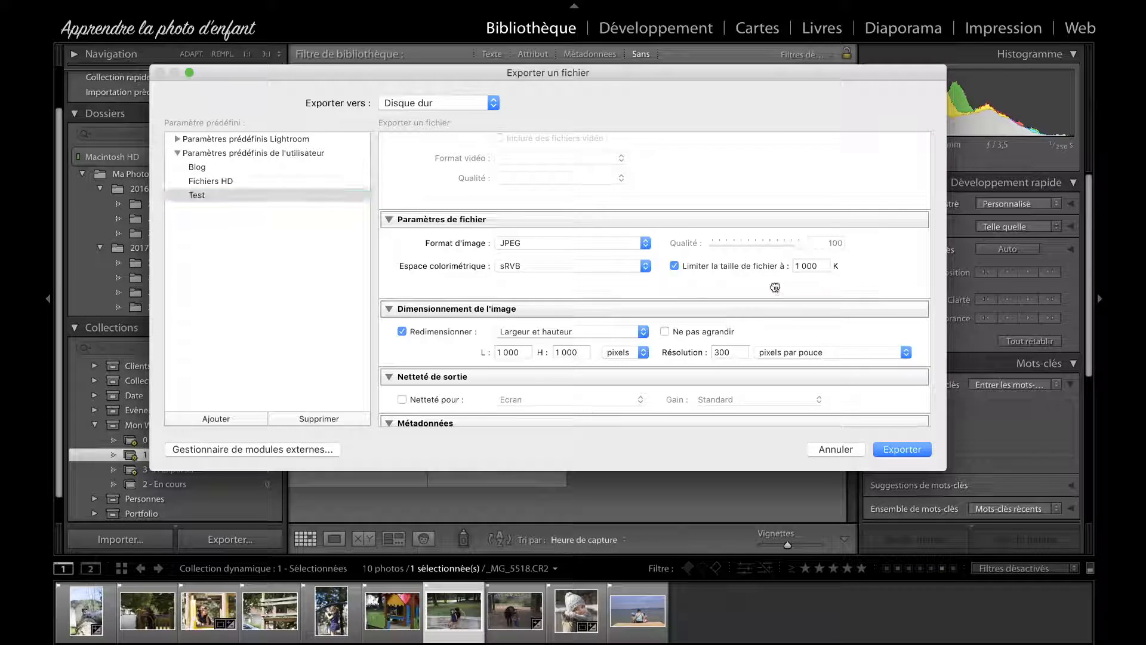
# Delete the Test user preset and close the export dialog without exporting.
pyautogui.click(198, 196)
pyautogui.click(319, 418)
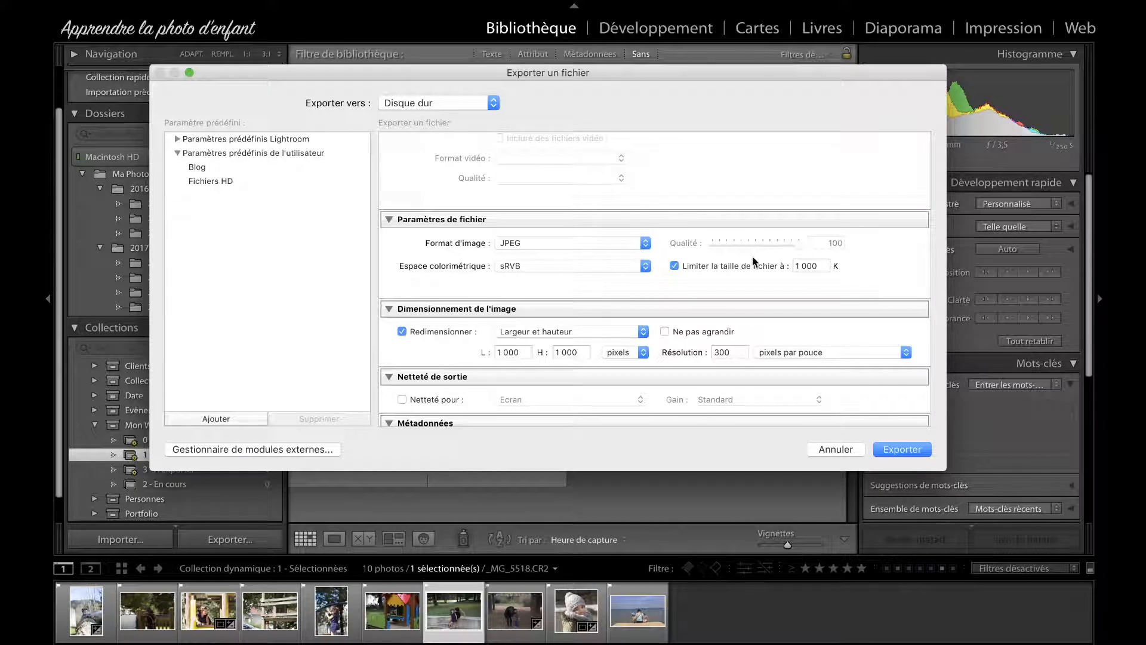
pyautogui.scroll(4, 761, 258)
pyautogui.scroll(3, 761, 258)
pyautogui.scroll(-15, 756, 257)
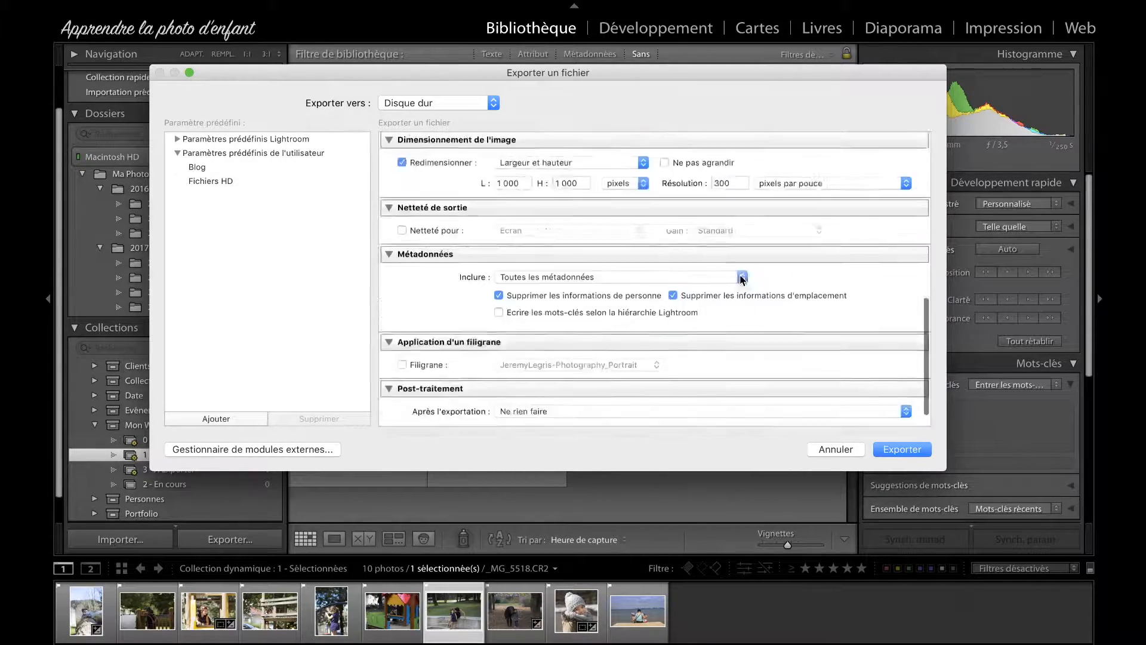
pyautogui.scroll(10, 716, 278)
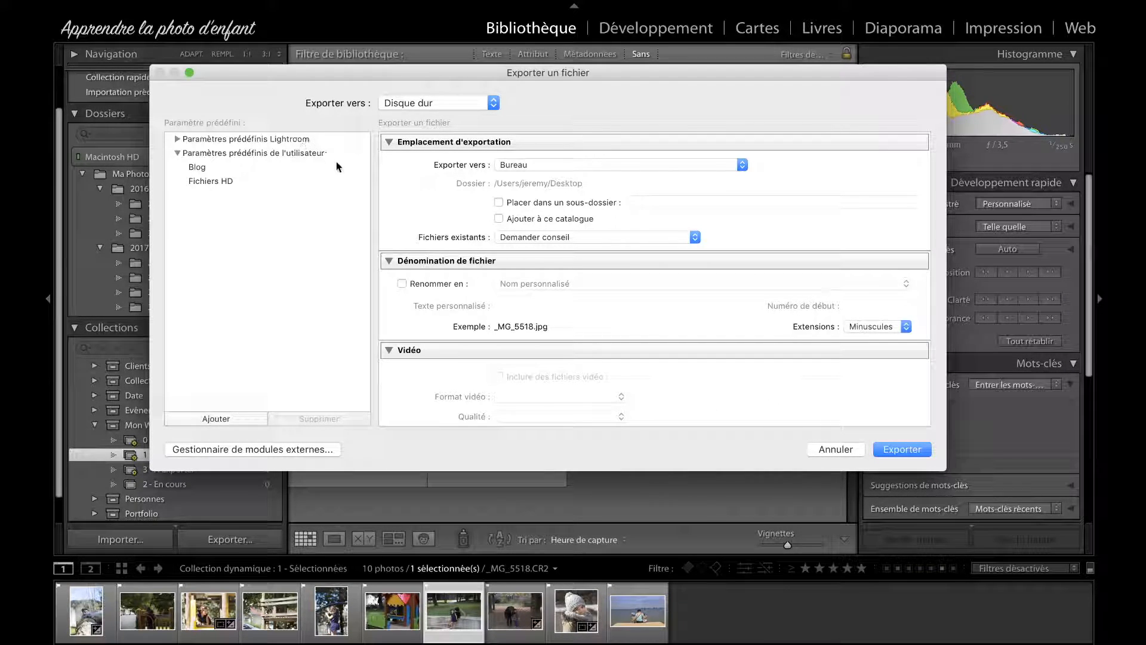
pyautogui.click(840, 449)
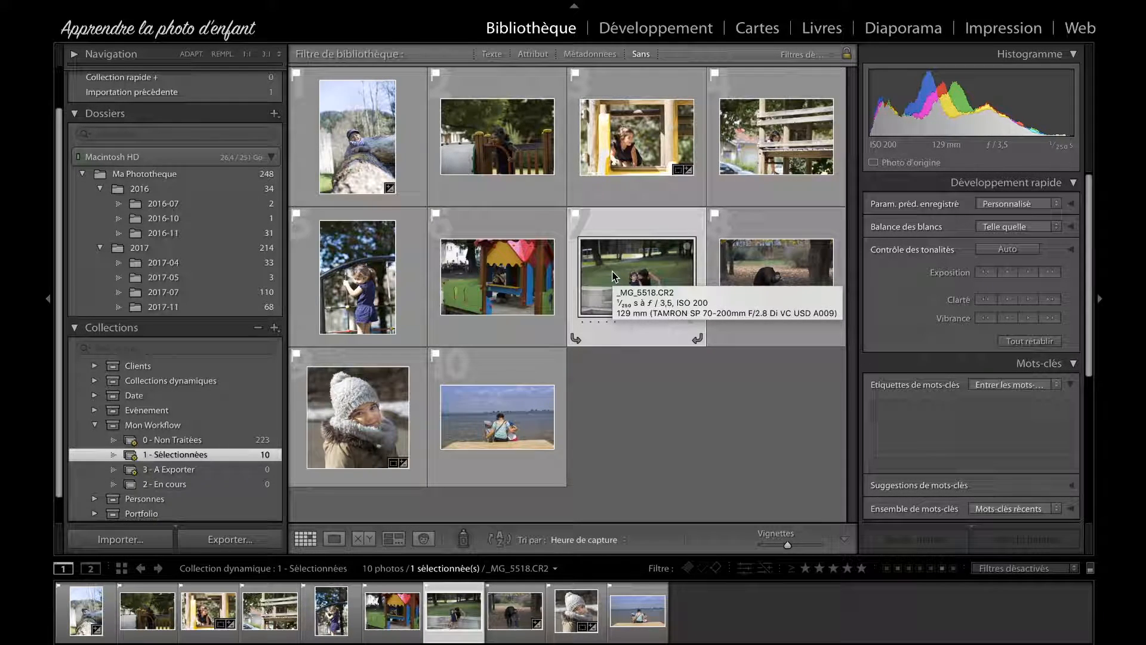
pyautogui.click(651, 405)
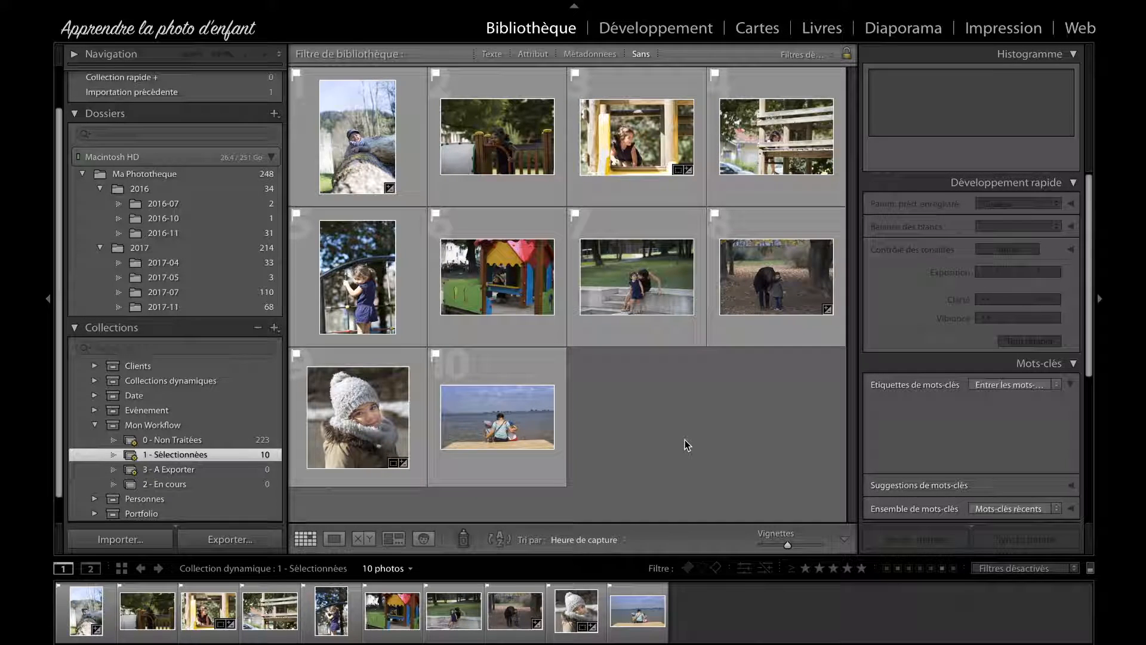
pyautogui.click(629, 299)
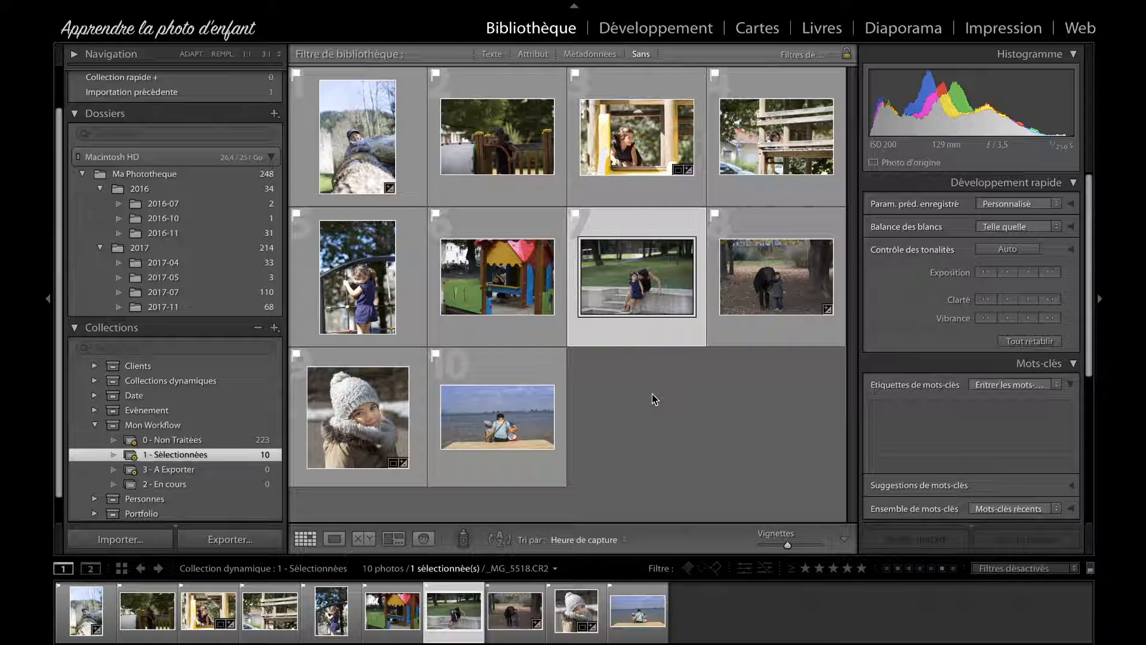
pyautogui.click(661, 397)
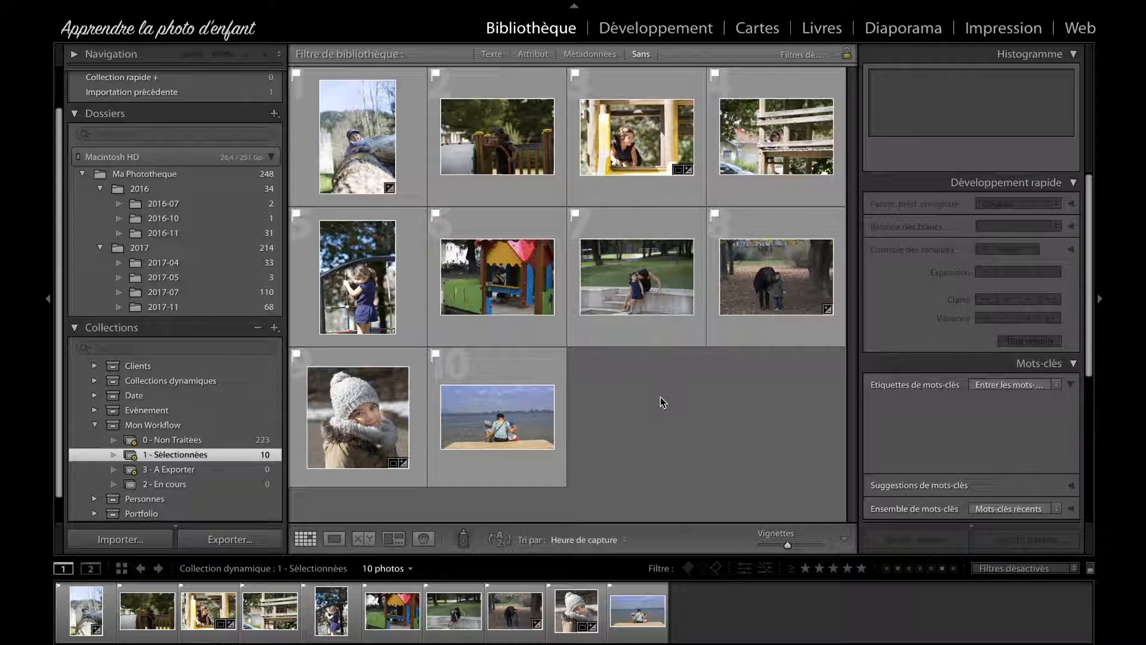
pyautogui.click(666, 334)
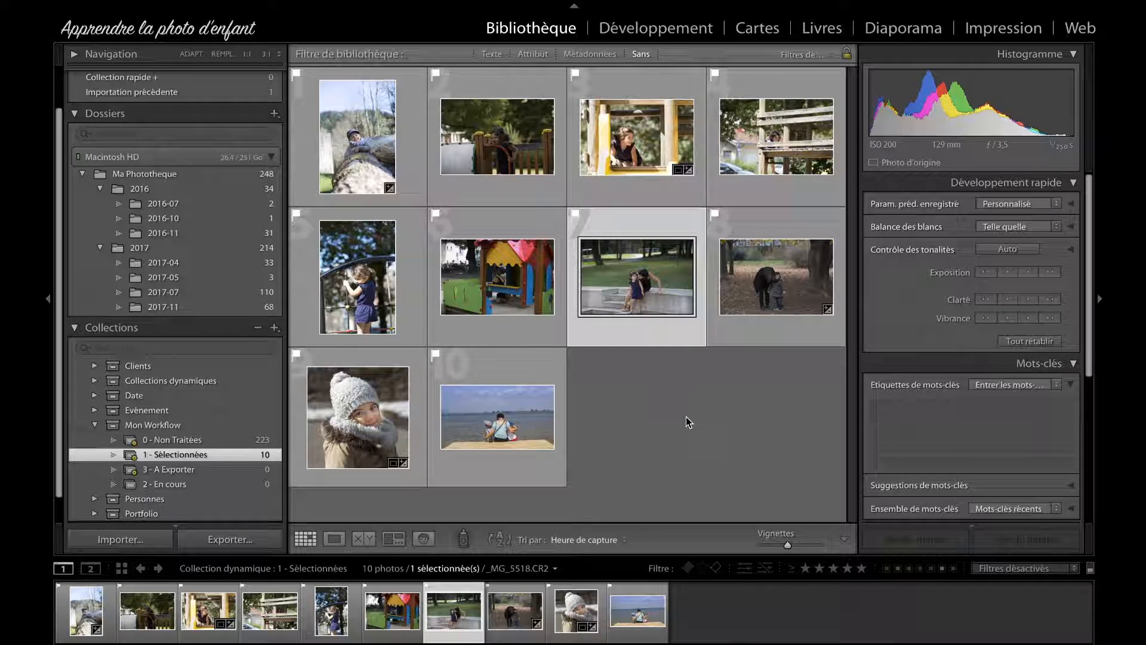
pyautogui.click(687, 412)
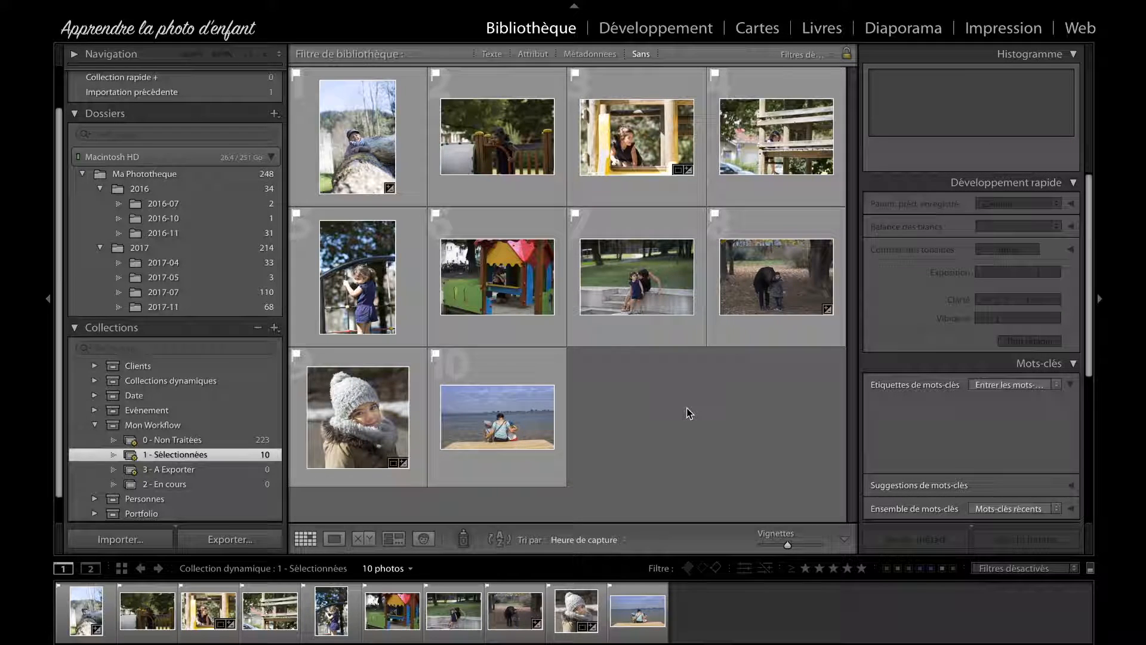